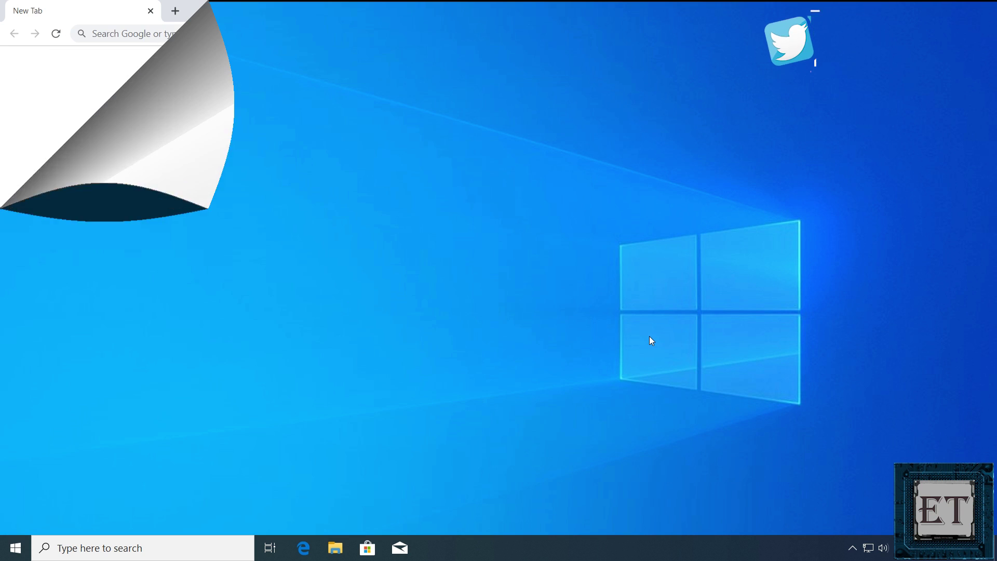
Google 'download windows 10' and open Microsoft's Download Windows 10 Disc Image page.
type("download windows 10")
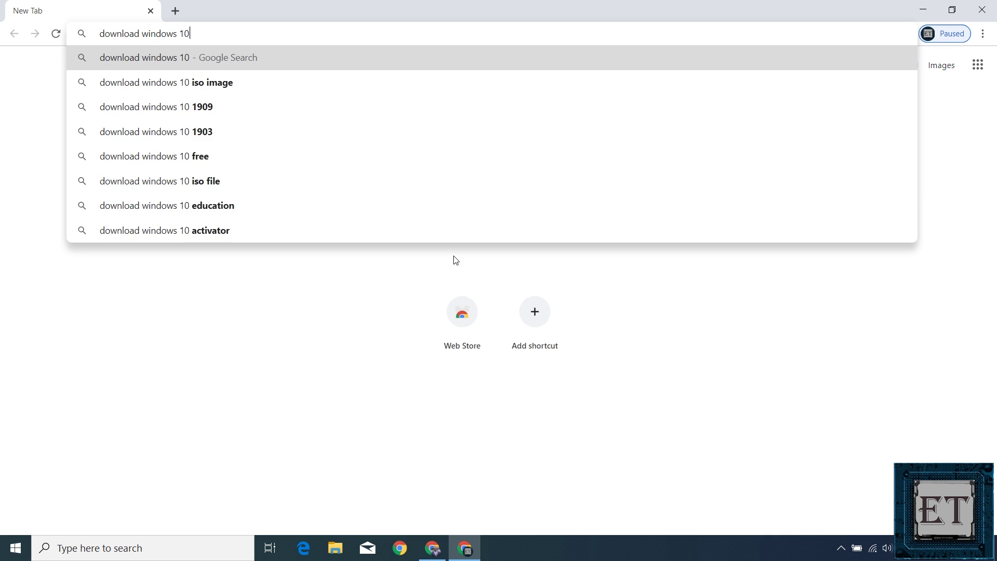
key("Return")
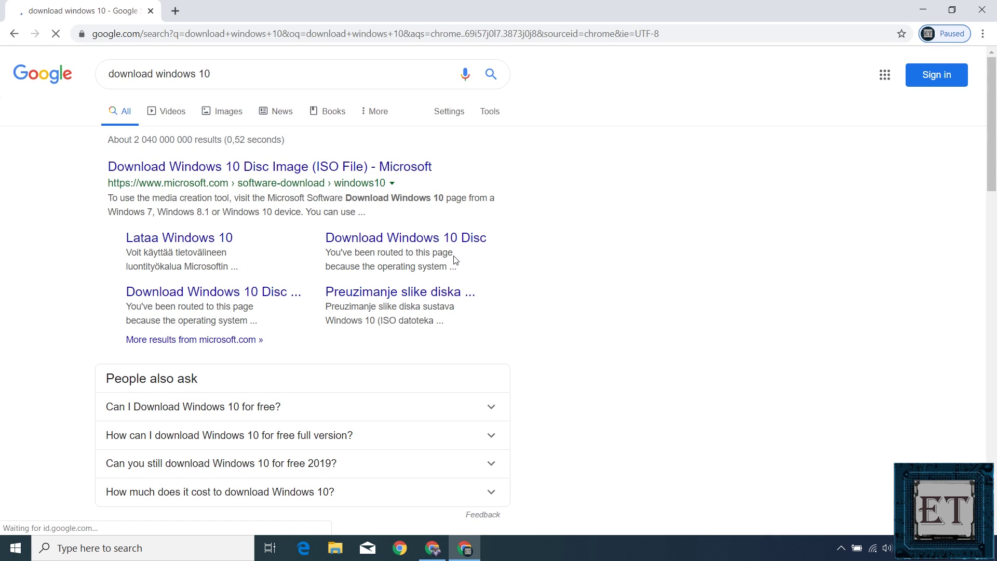
left_click(308, 166)
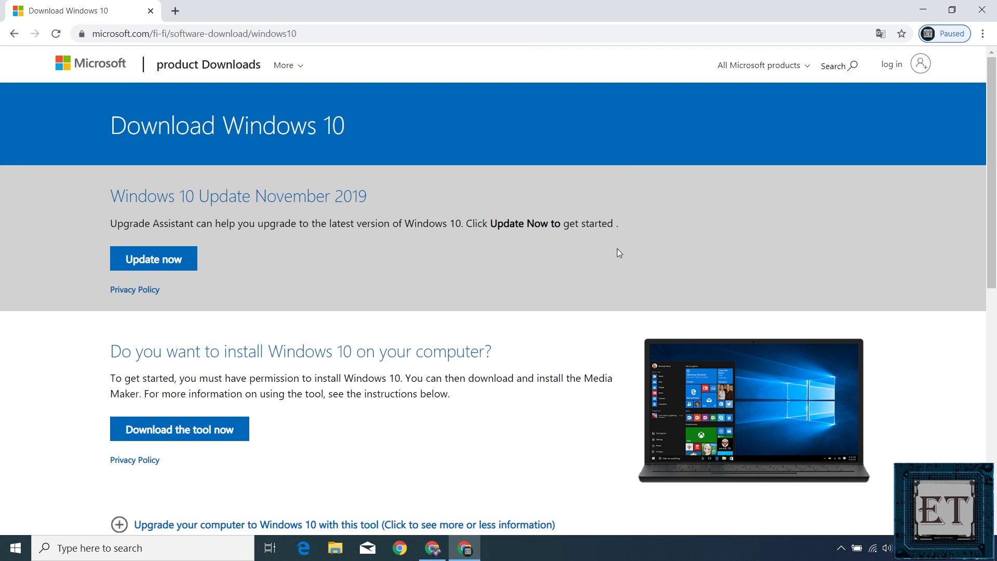
Download MediaCreationTool.exe from the Download Windows 10 page and run it.
scroll(325, 289, "down", 3)
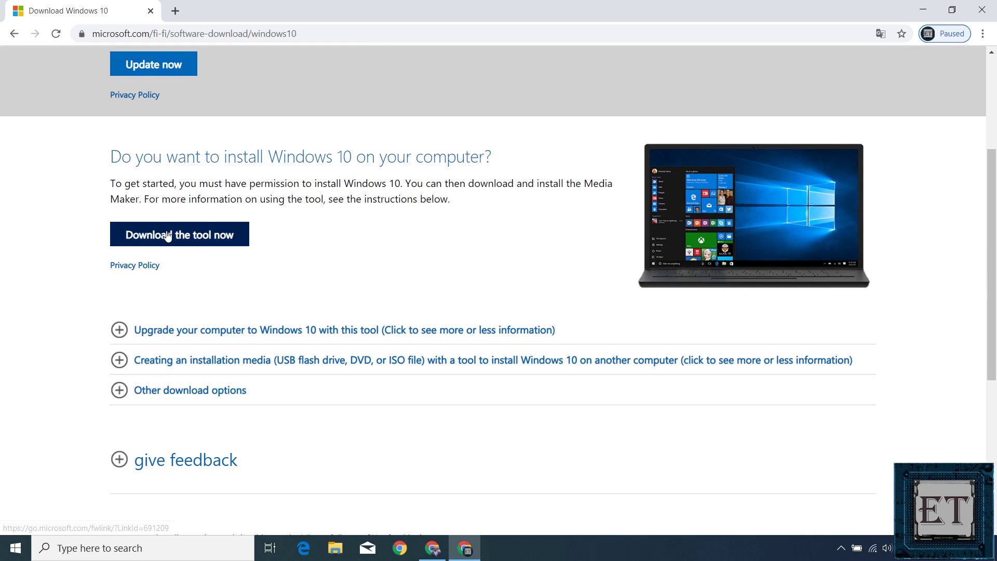
left_click(178, 241)
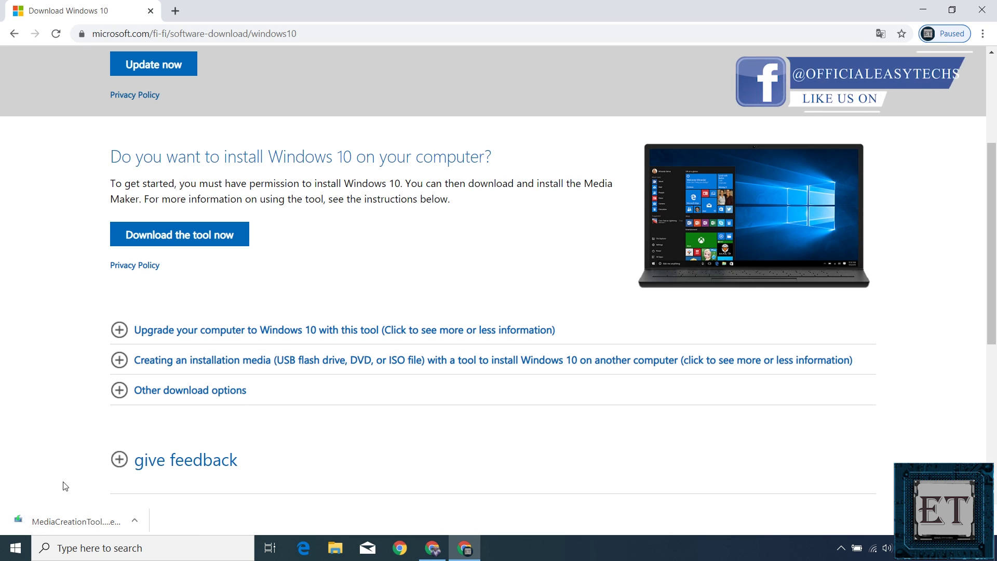
left_click(61, 515)
left_click(119, 459)
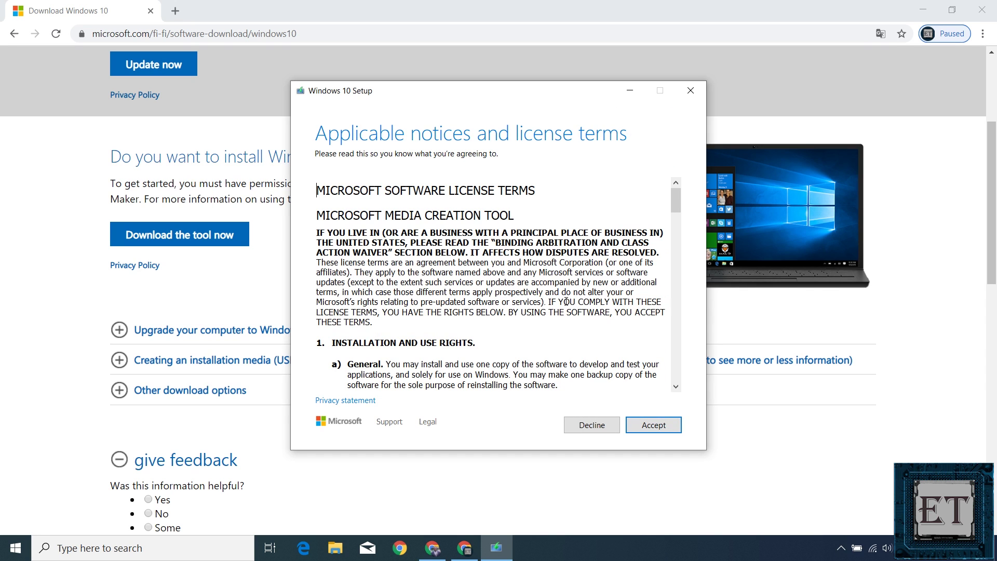
Accept the Windows 10 Setup license terms and close the empty New Volume (F:) window.
left_click(642, 422)
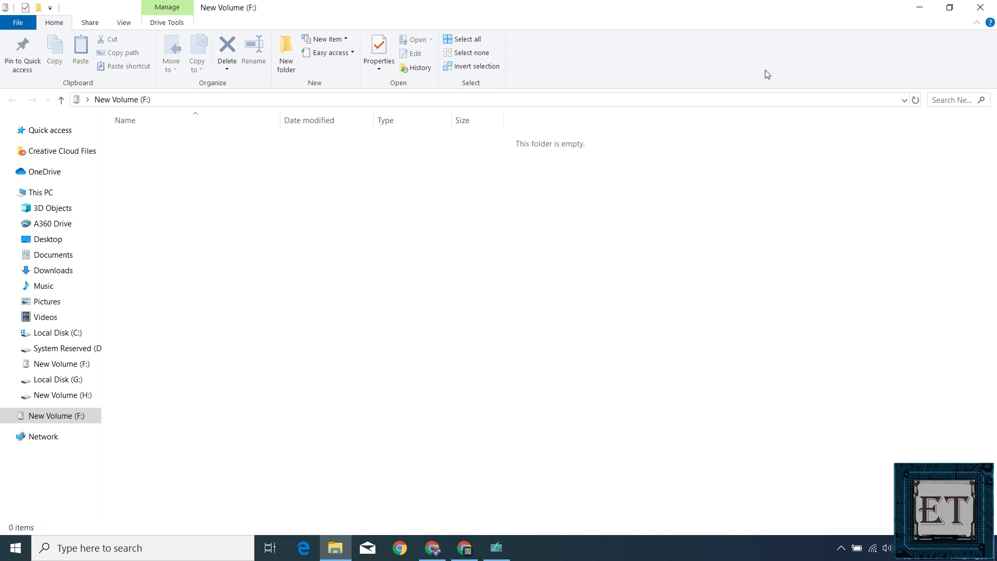
left_click(980, 7)
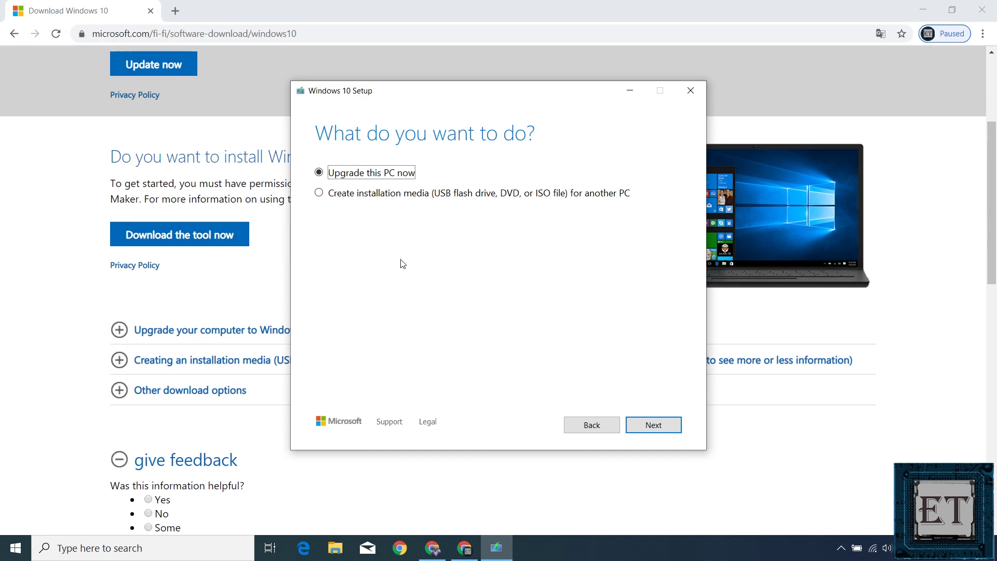
Choose Create installation media, keep English (United States), and set the architecture to Both.
left_click(320, 196)
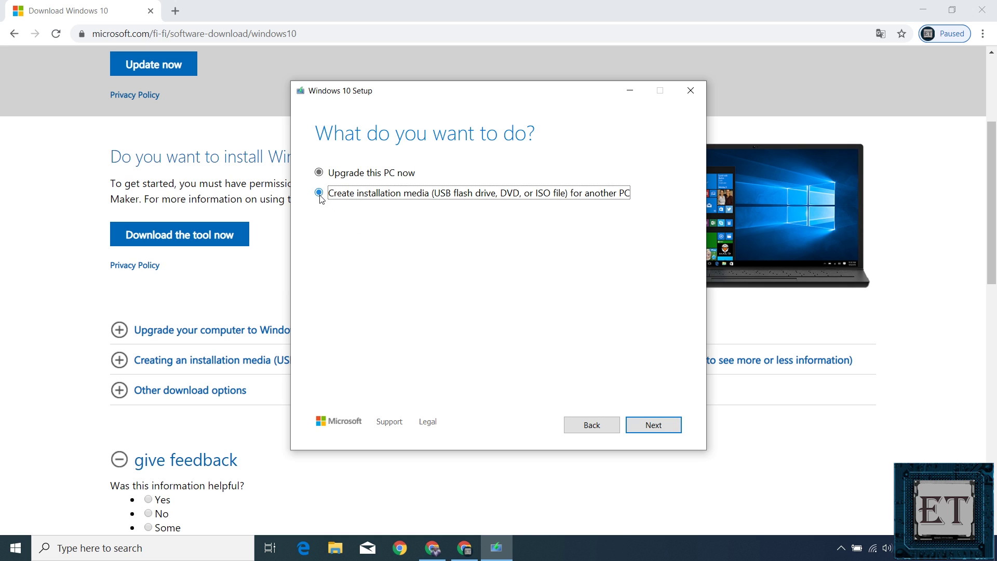
left_click(649, 423)
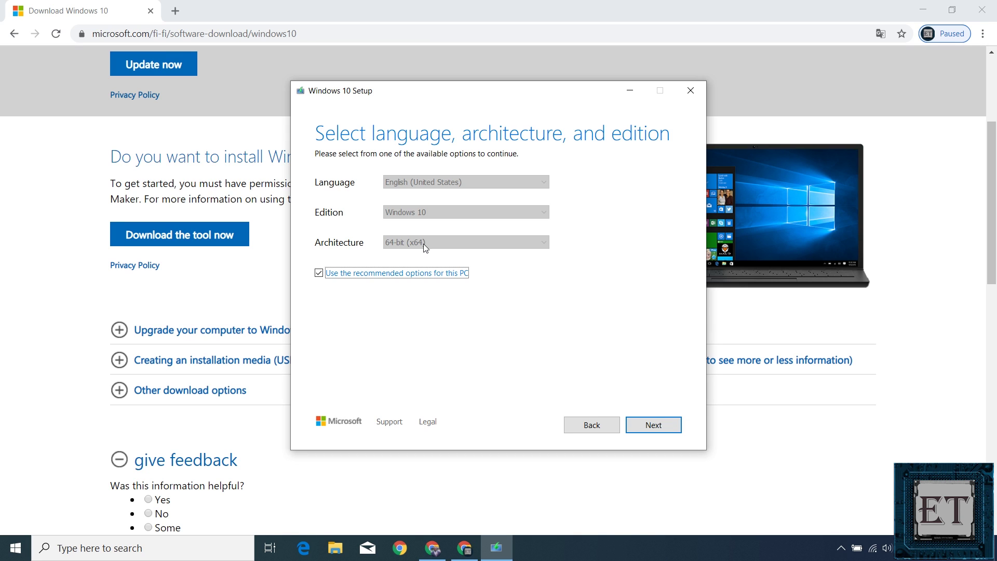
left_click(325, 277)
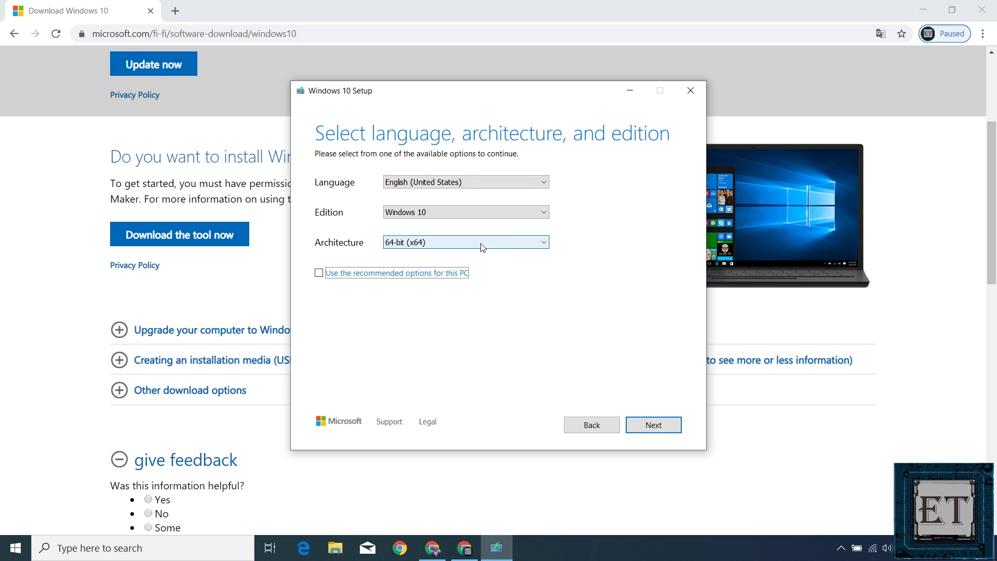
left_click(445, 183)
left_click(444, 185)
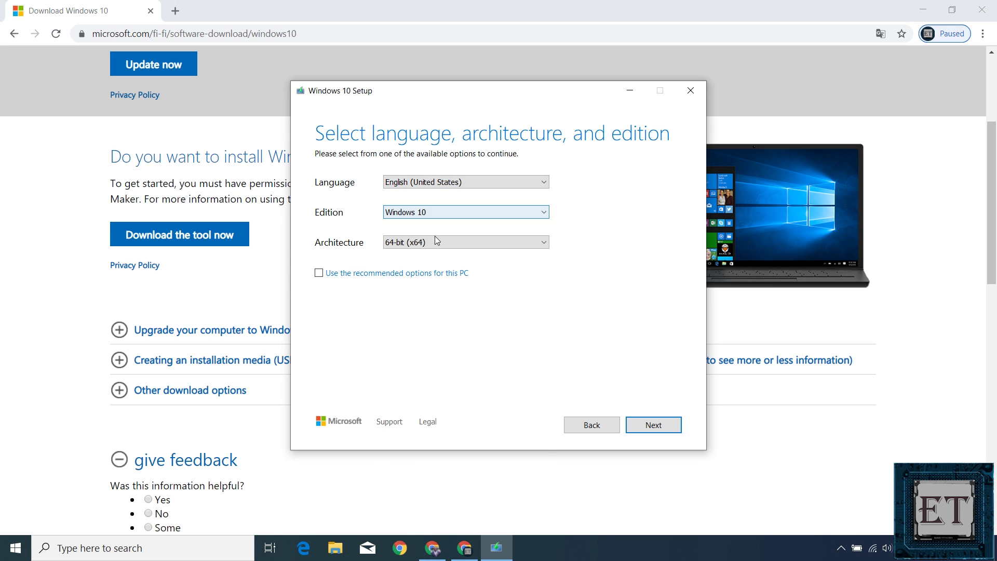
left_click(469, 243)
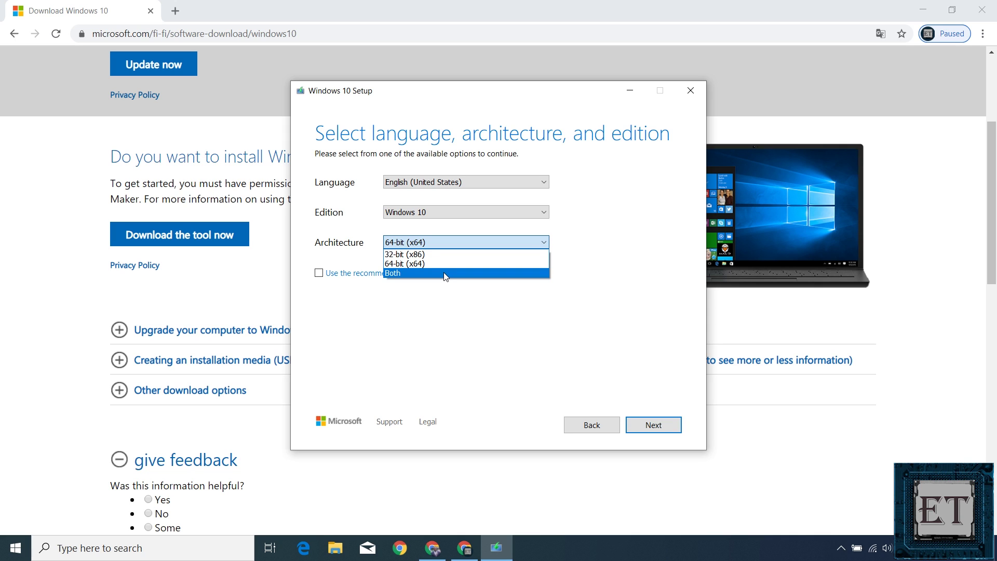
left_click(445, 276)
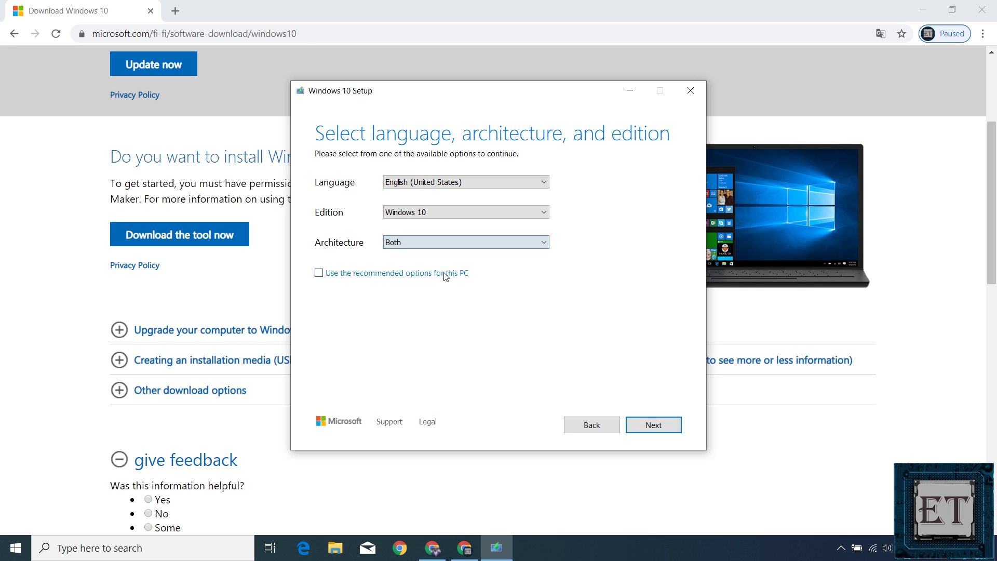
left_click(644, 423)
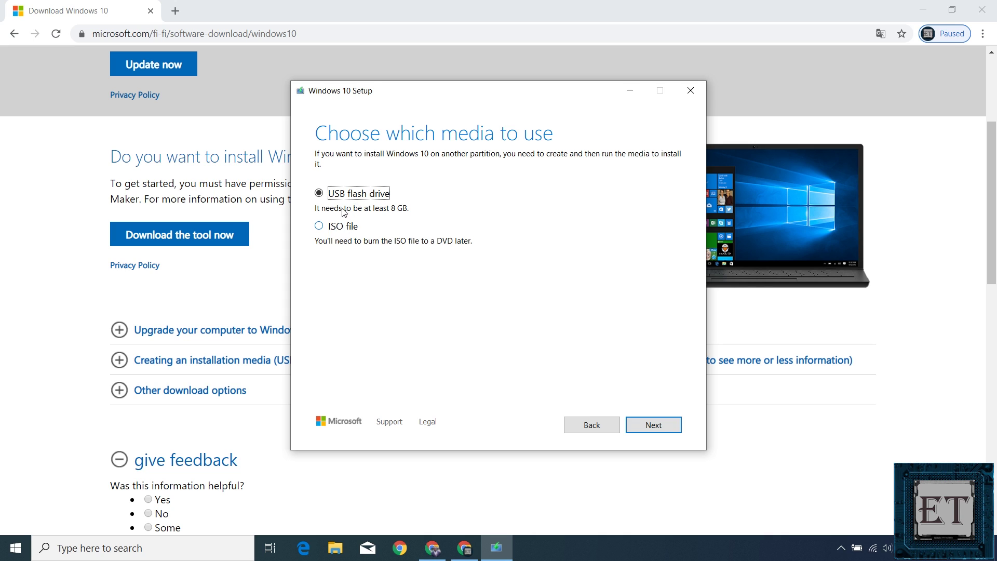
Choose USB flash drive media on drive F: (New Volume) and start creating it.
left_click(647, 430)
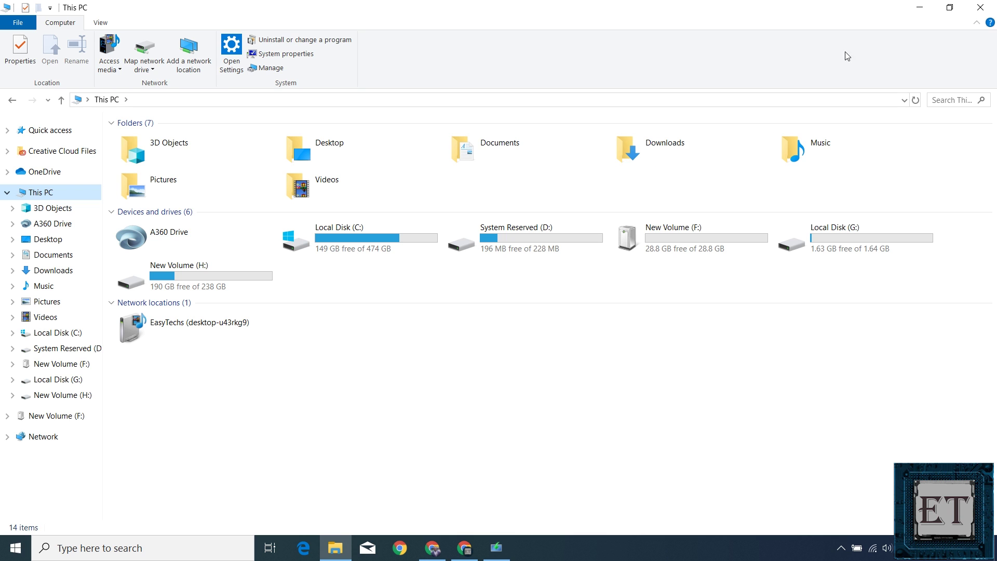
left_click(919, 8)
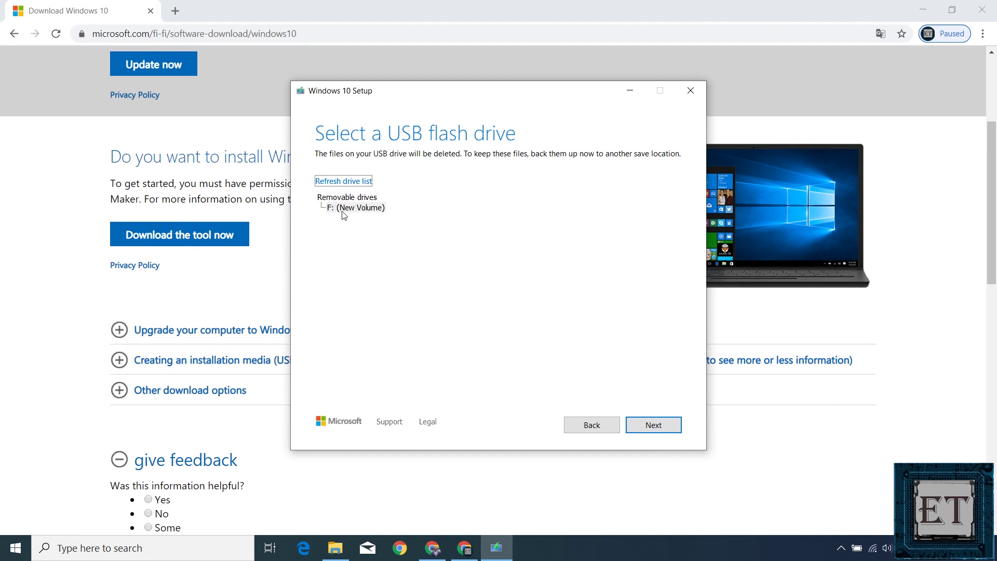
left_click(649, 431)
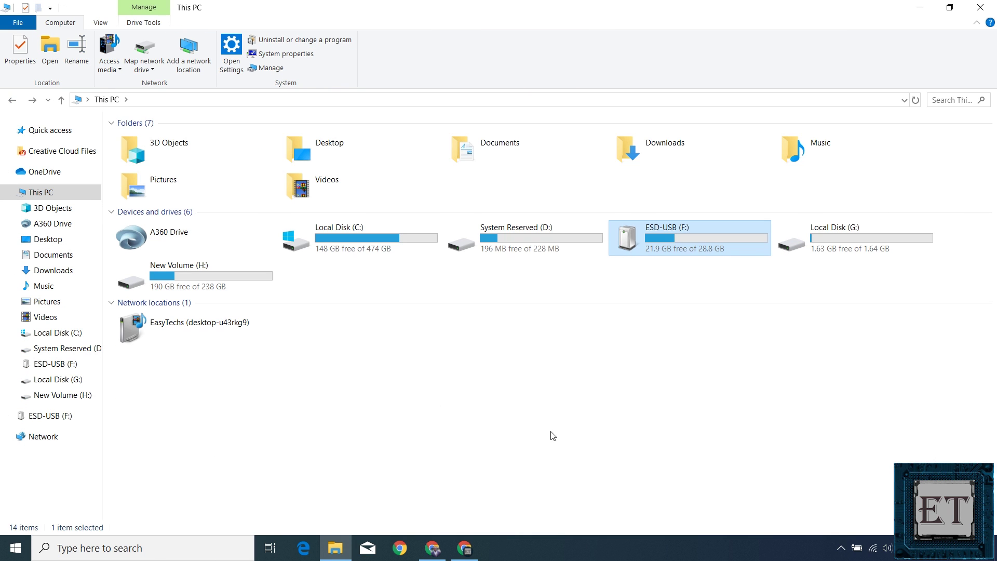
Open ESD-USB (F:) in This PC to check it holds the Windows setup files.
double_click(661, 251)
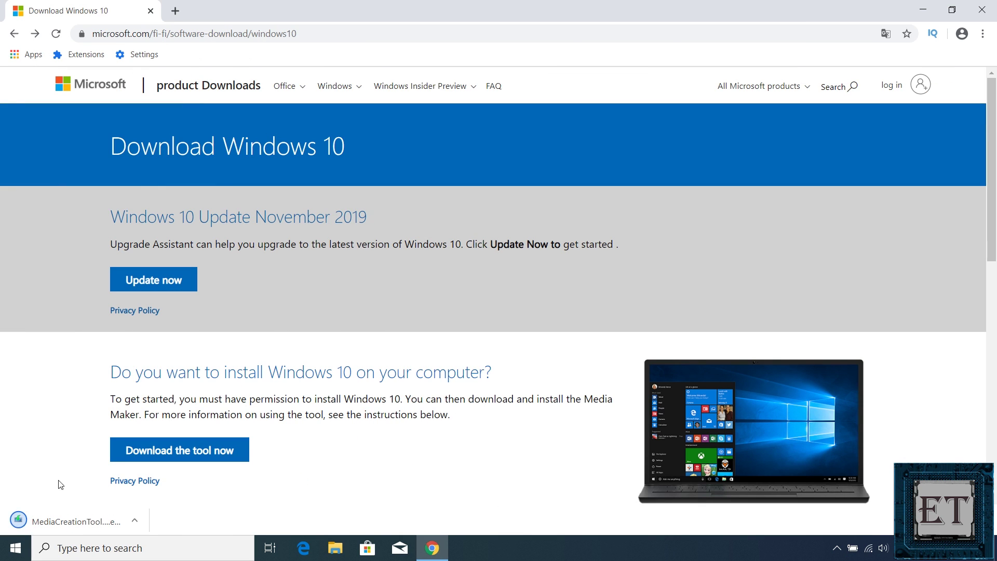
Relaunch the Media Creation Tool, accept the terms, and choose Create installation media.
left_click(55, 523)
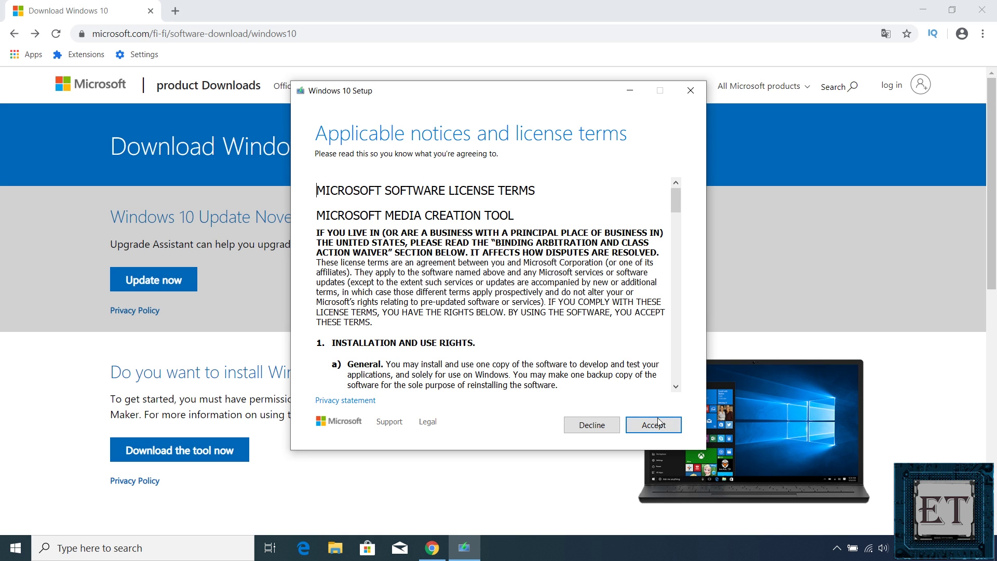
left_click(655, 423)
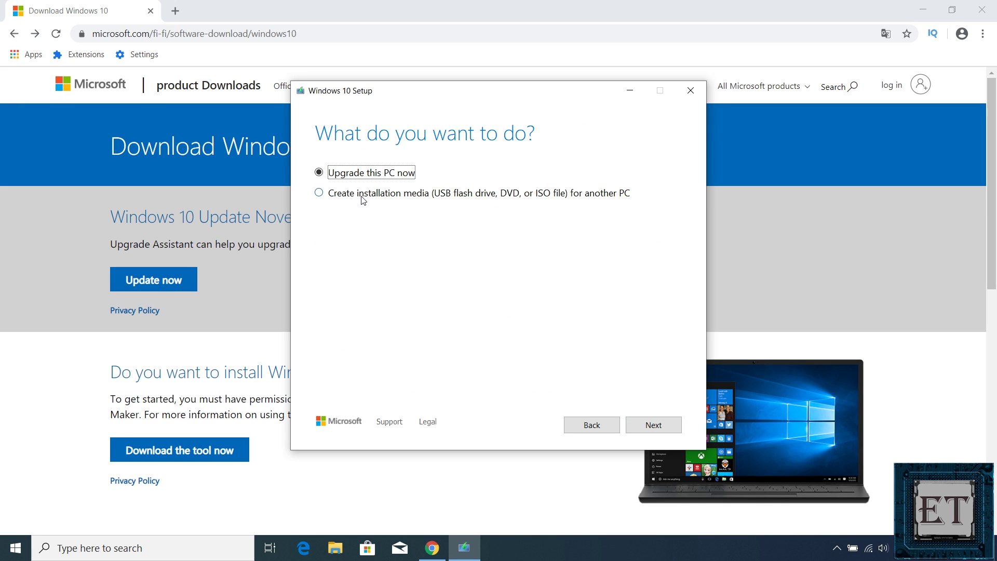
left_click(362, 198)
left_click(648, 426)
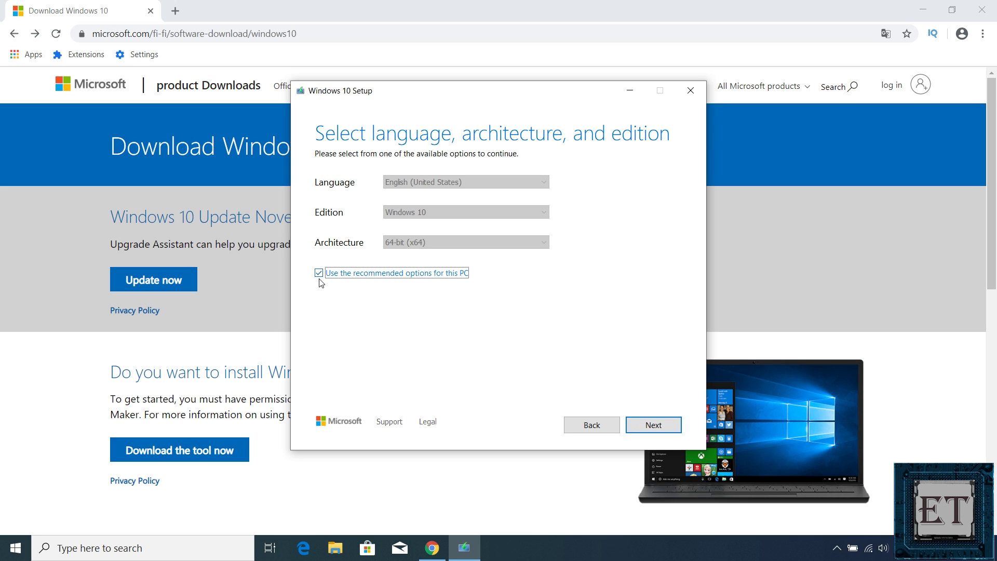
Set the architecture to Both and choose ISO file as the media type.
left_click(333, 275)
left_click(415, 244)
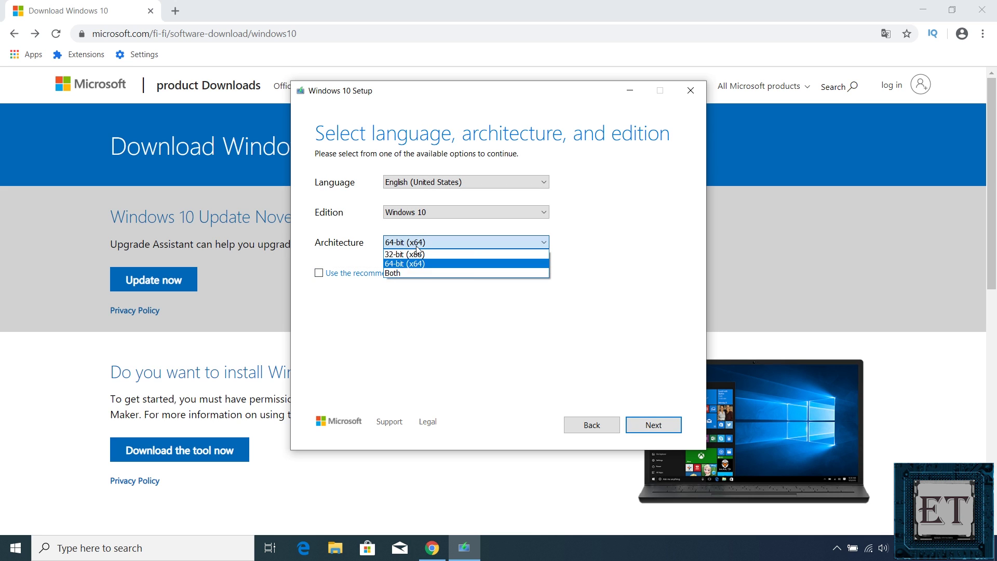
left_click(412, 272)
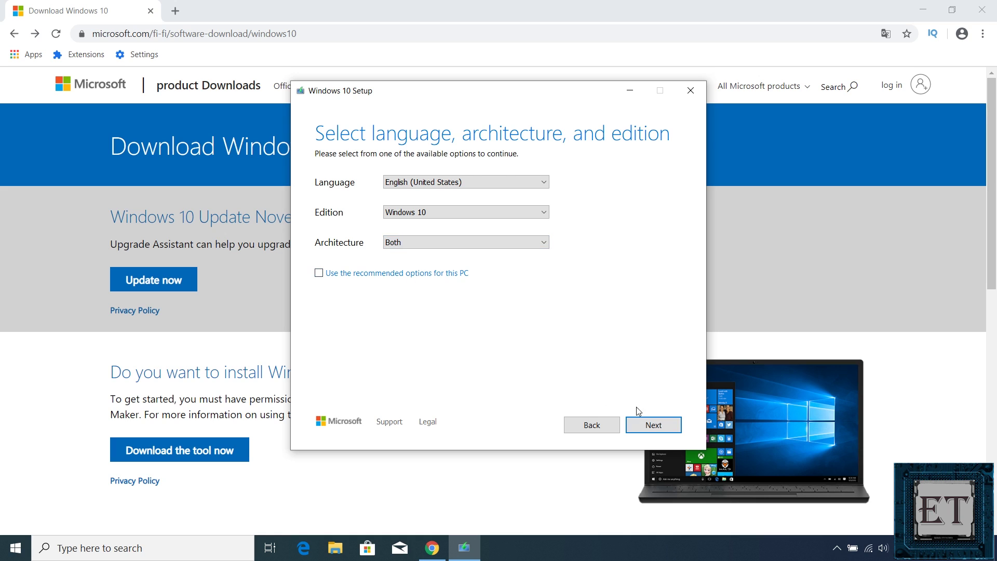
left_click(650, 429)
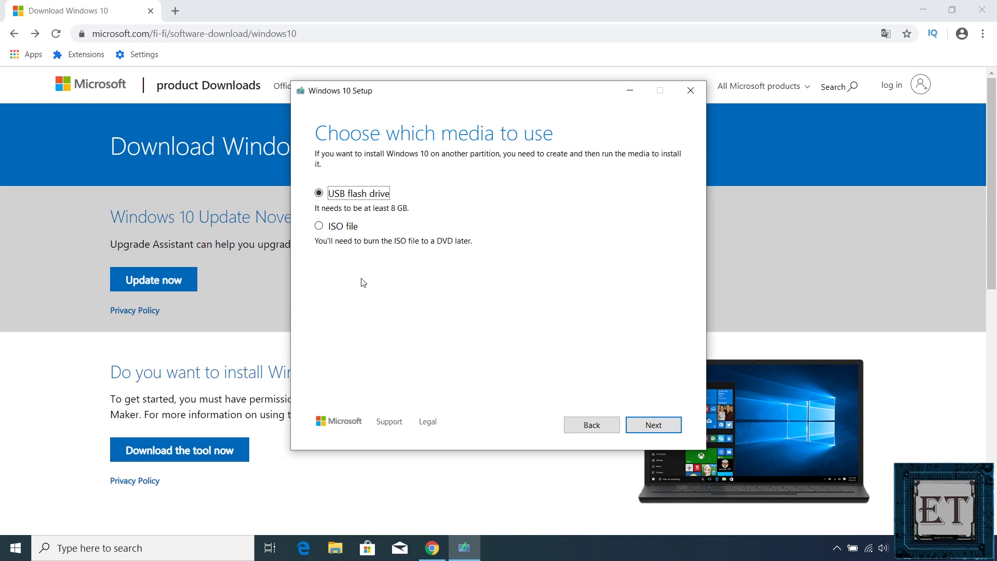
left_click(320, 226)
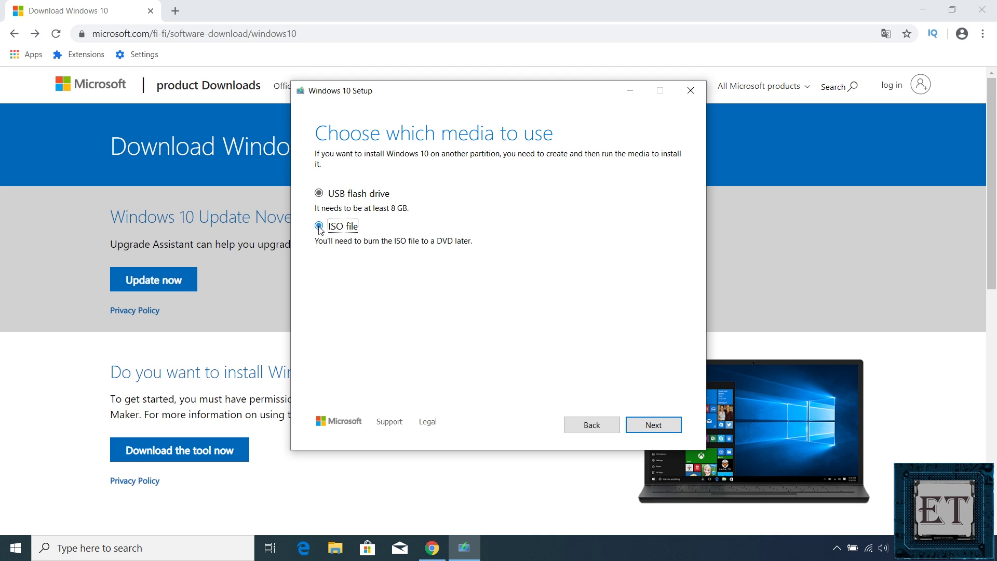
left_click(655, 430)
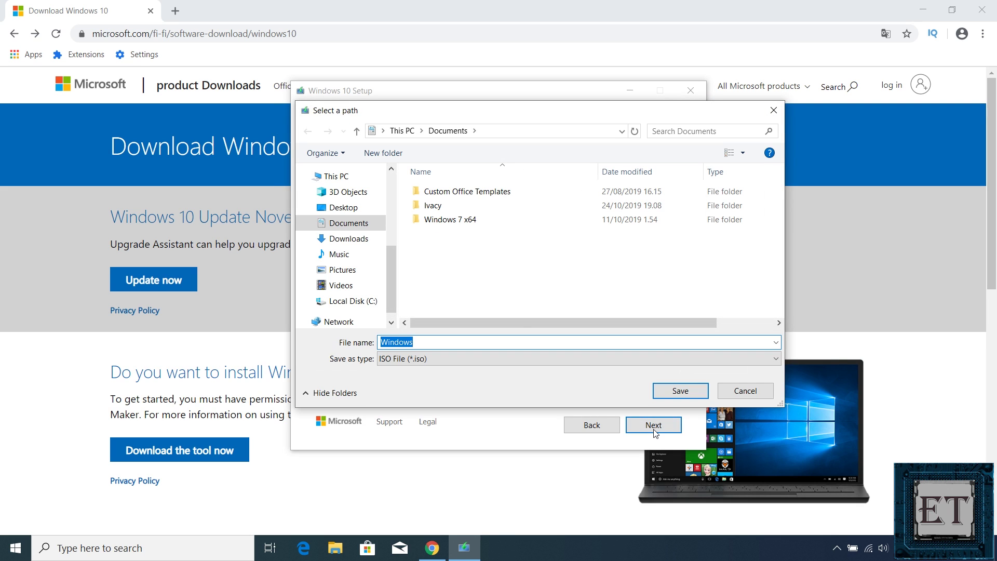
Save Windows.iso to the Desktop and let the download complete.
left_click(343, 208)
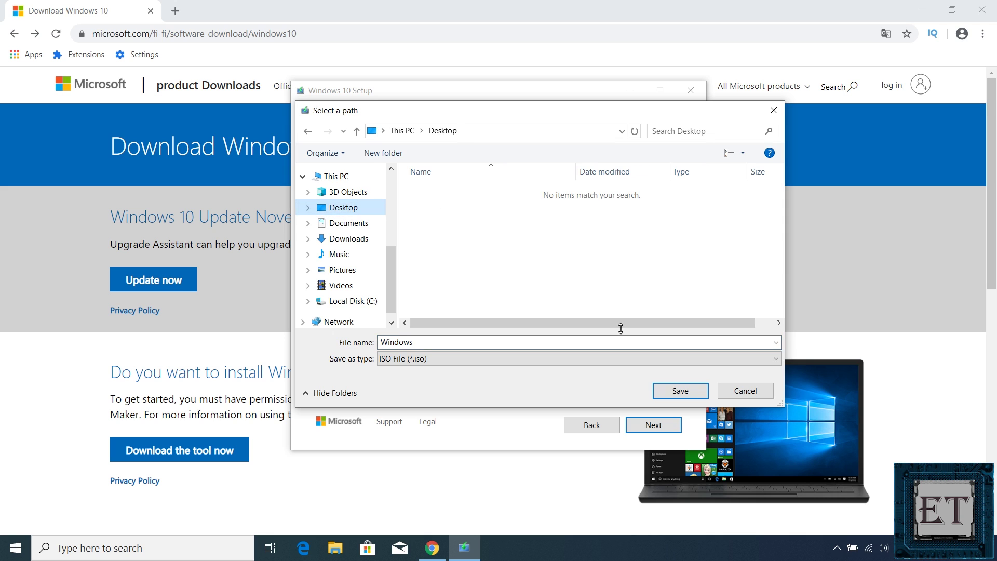
left_click(685, 391)
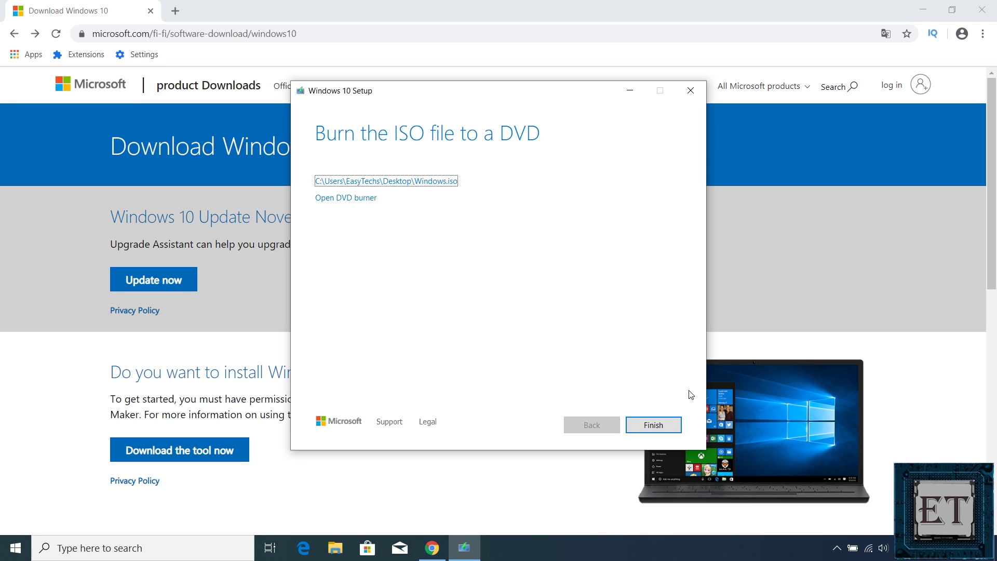
Finish Windows 10 Setup and minimize Chrome to show Windows.iso on the desktop.
left_click(659, 431)
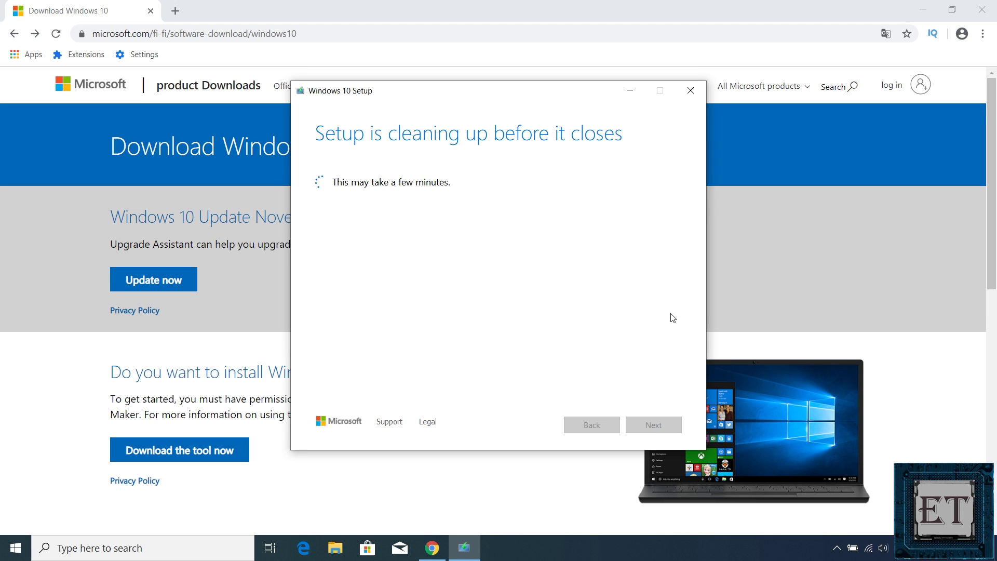
left_click(927, 6)
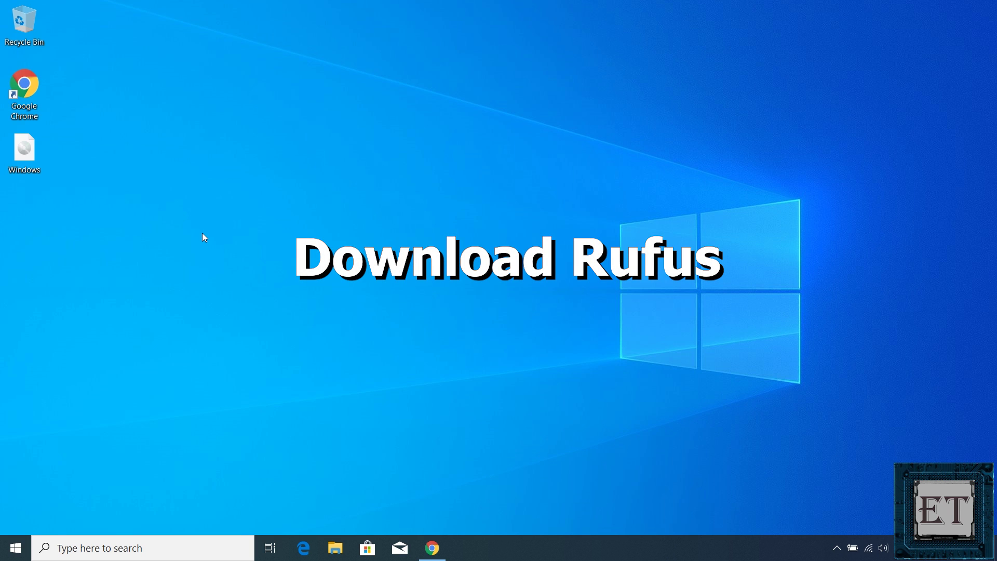
In a new Chrome tab, search 'rufus' and open the official rufus.ie site.
left_click(433, 550)
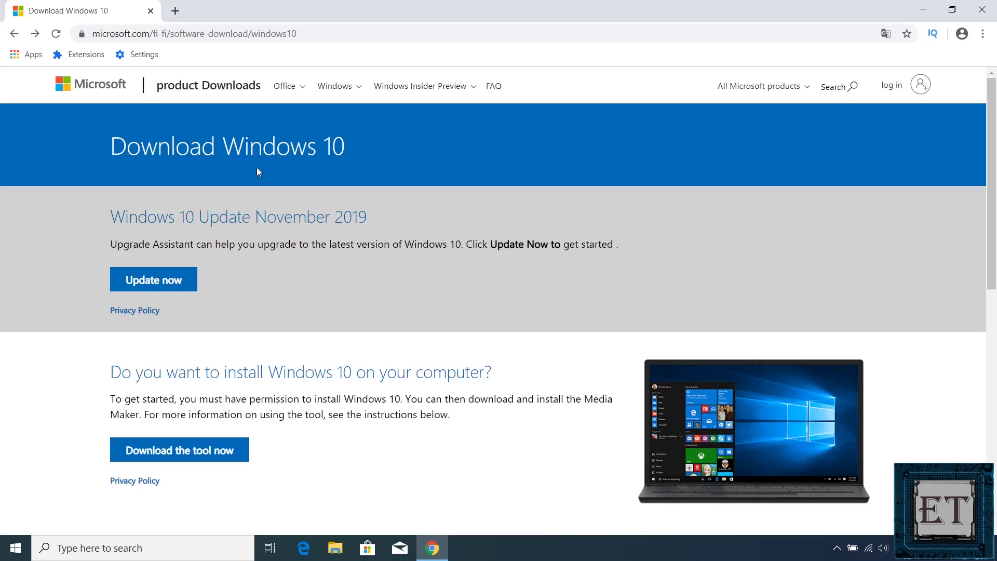
left_click(177, 14)
type("rufus")
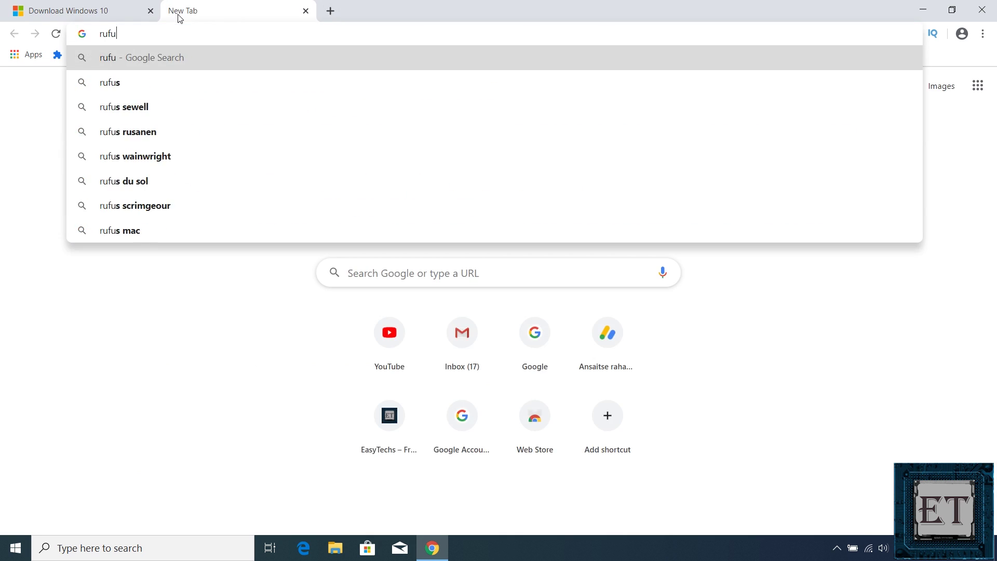
key("Return")
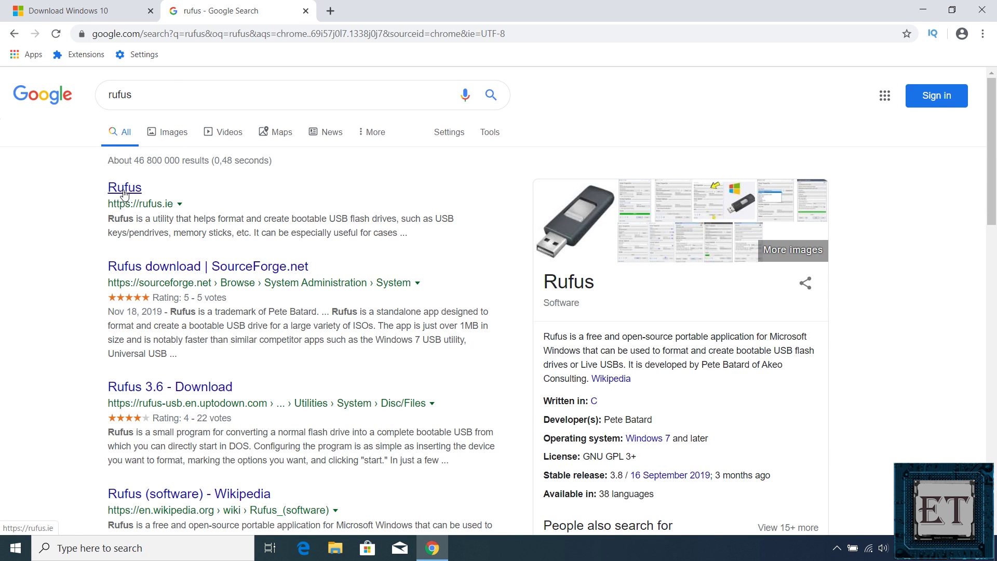
left_click(125, 188)
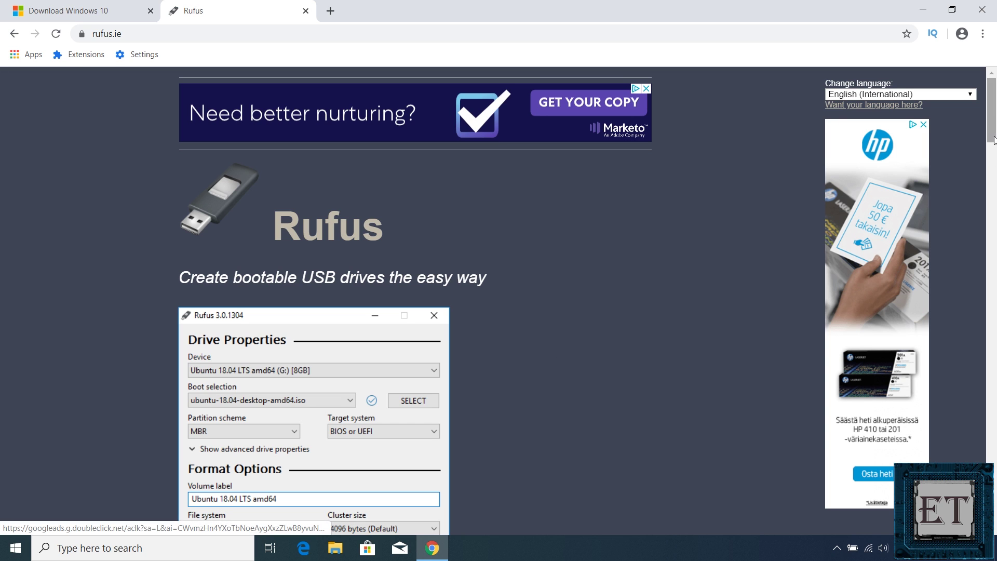
Scroll down the rufus.ie page and download Rufus 3.8.
left_click_drag(993, 139, 995, 234)
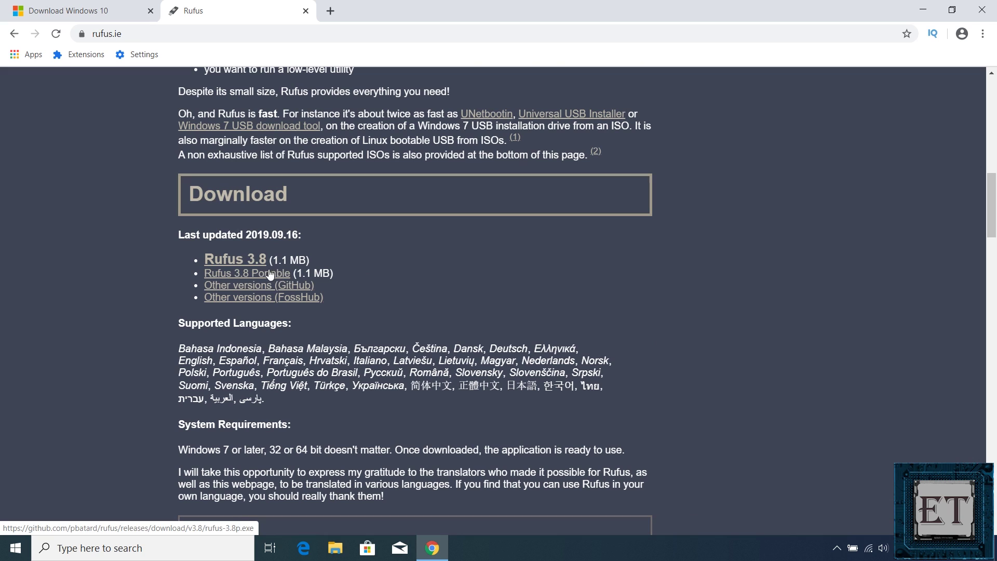
left_click(239, 261)
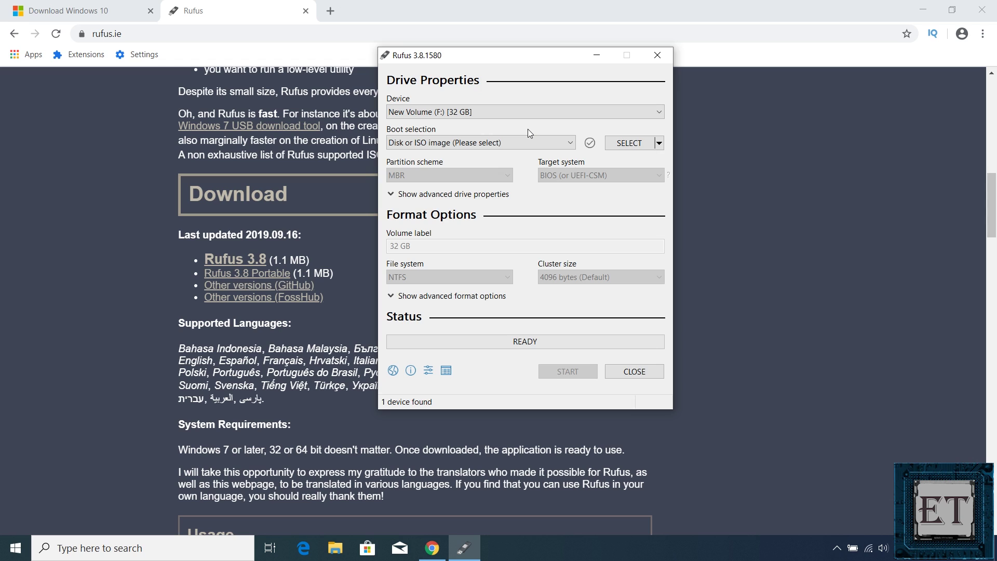
Keep New Volume (F:) [32 GB] as the device and set boot selection to Disk or ISO image.
left_click(516, 116)
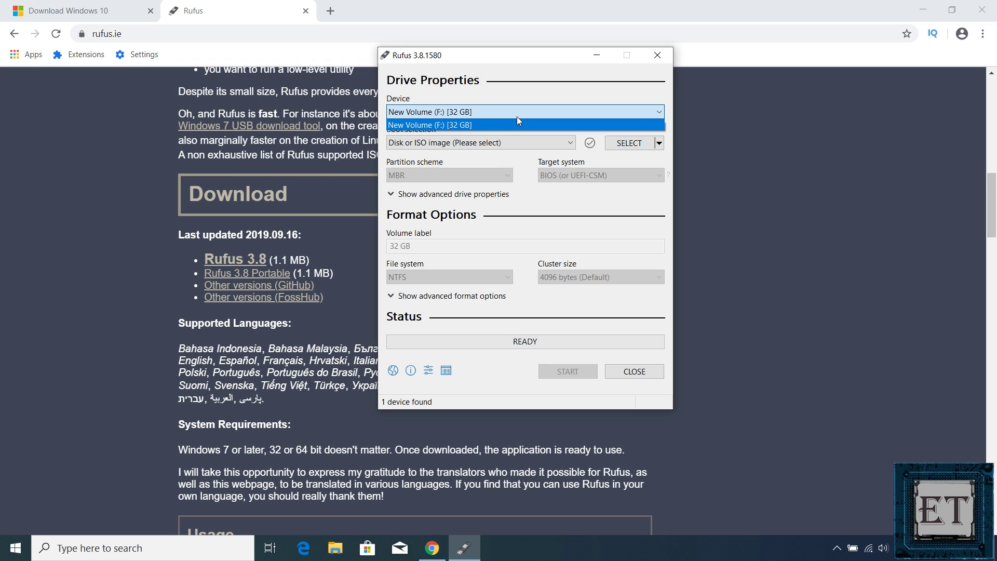
left_click(460, 128)
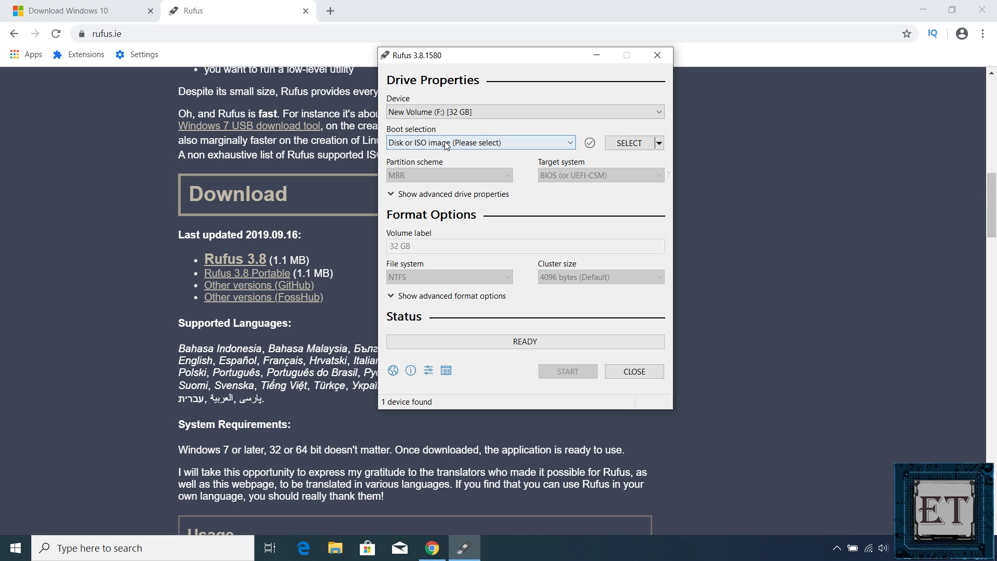
left_click(446, 146)
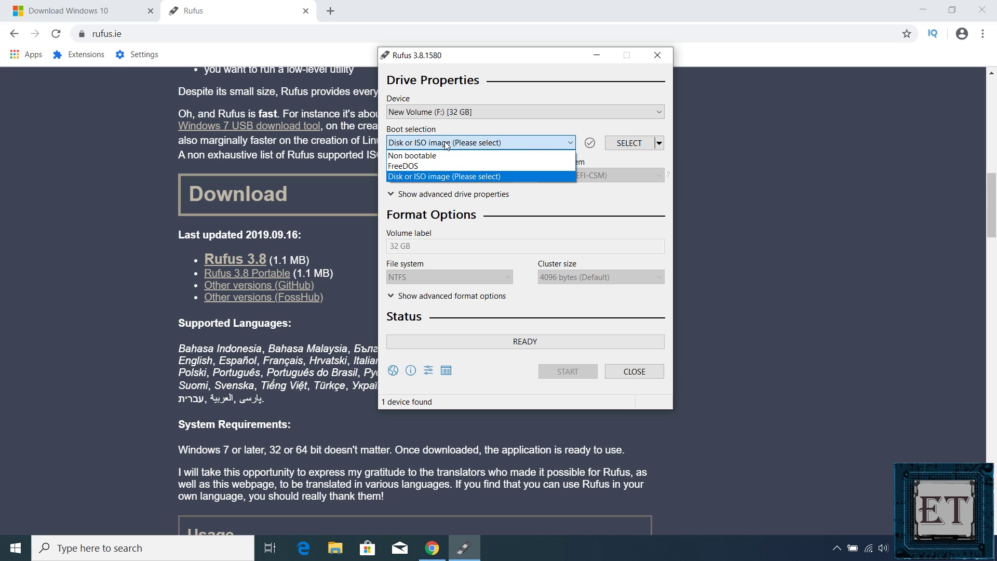
left_click(449, 179)
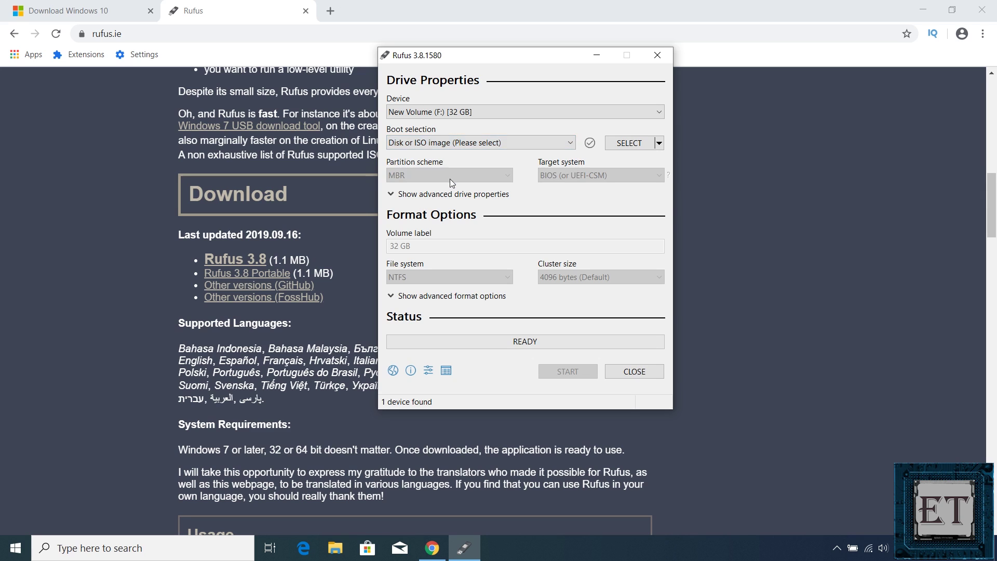
Browse to the Desktop and load Windows.iso as the boot image.
left_click(640, 142)
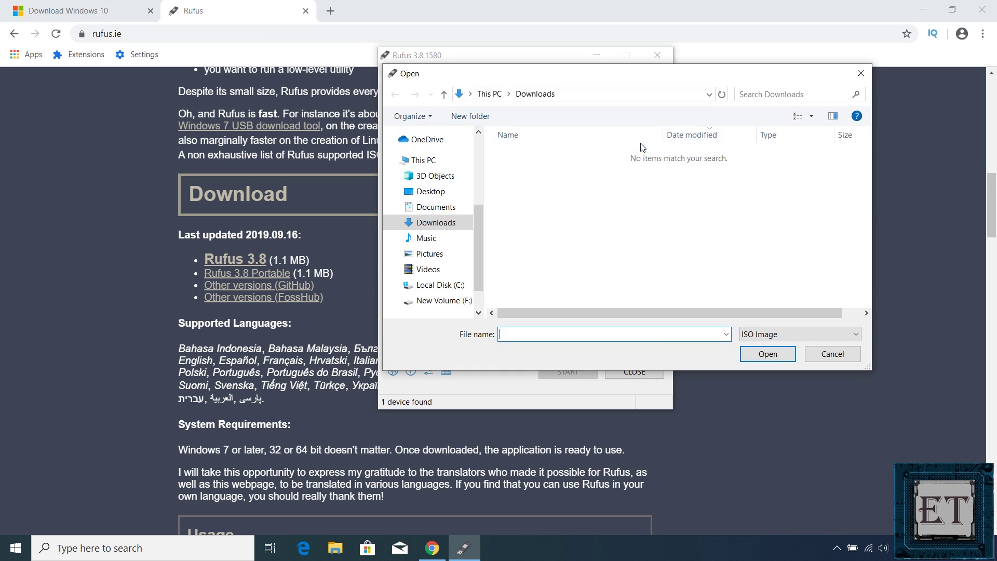
left_click(432, 191)
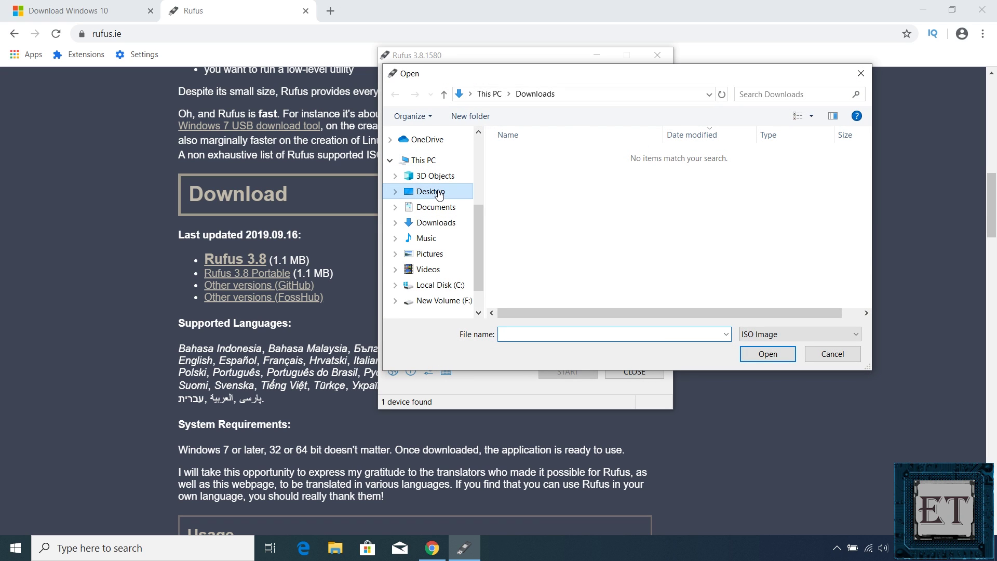
left_click(525, 156)
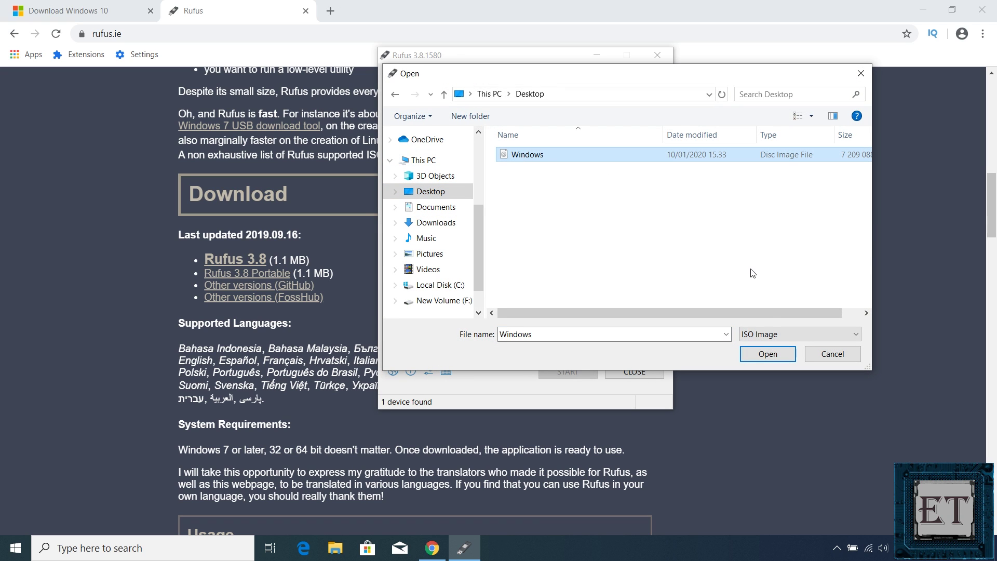
left_click(767, 355)
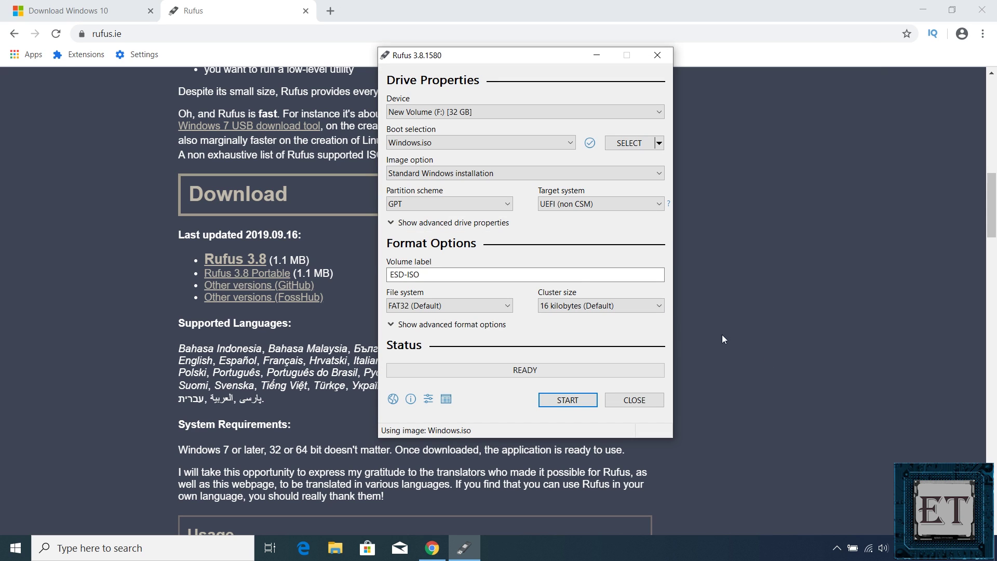
View the MBR and GPT partition scheme choices, then search Windows for 'disk partiti'.
left_click(419, 203)
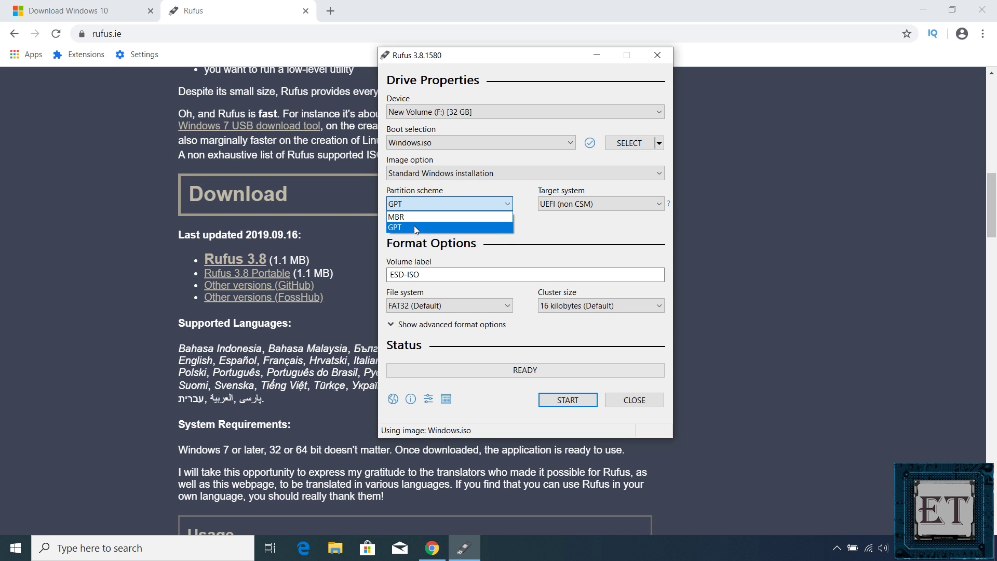
key("super")
type("disk partiti")
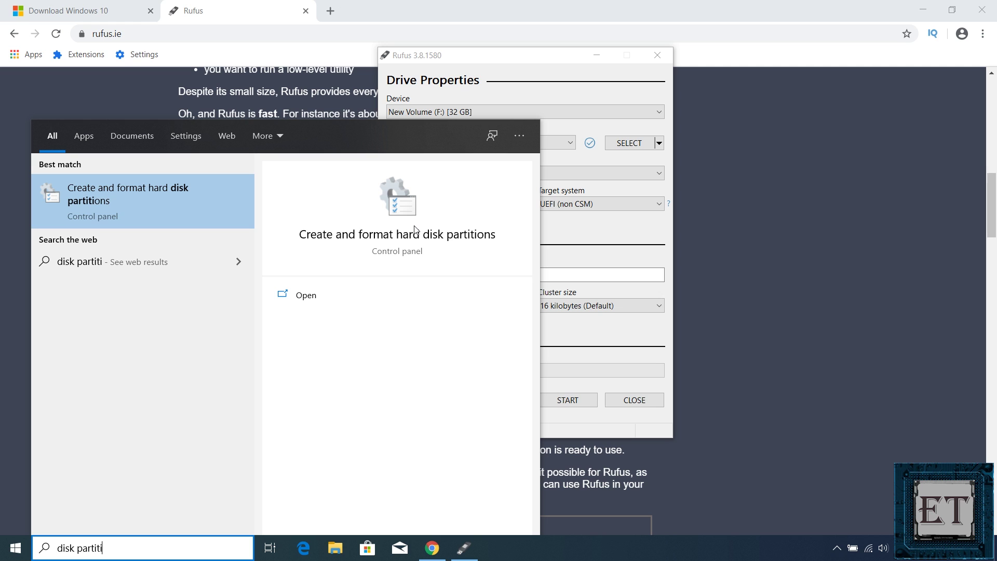
In Disk Management, check Disk 0's partition style in its Properties Volumes tab, then close it.
left_click(173, 201)
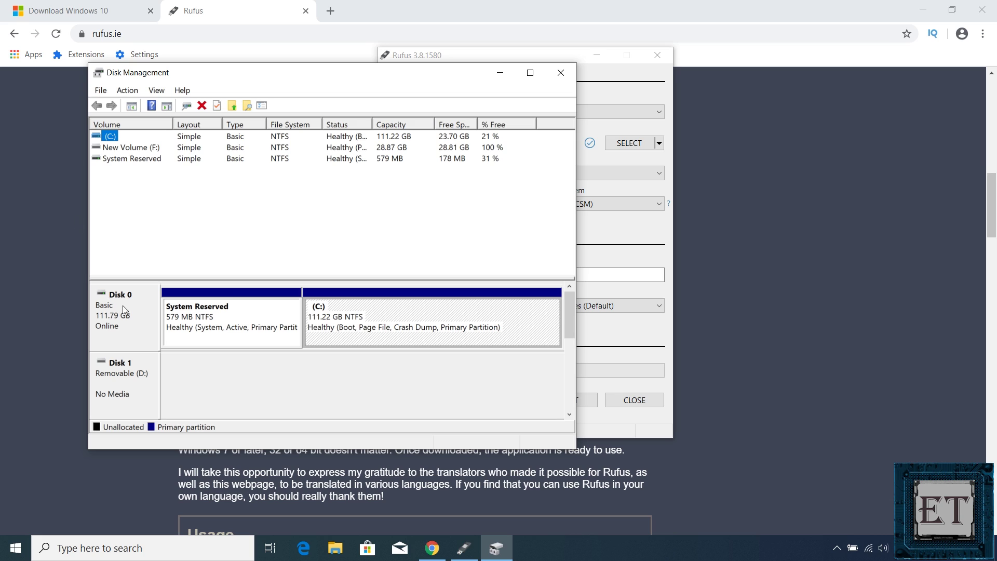
right_click(133, 317)
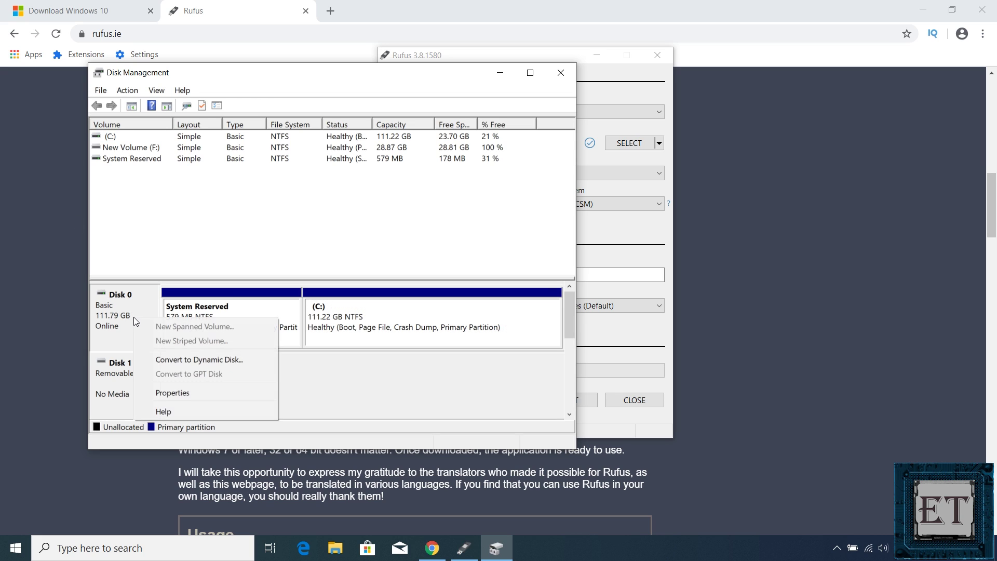
left_click(182, 394)
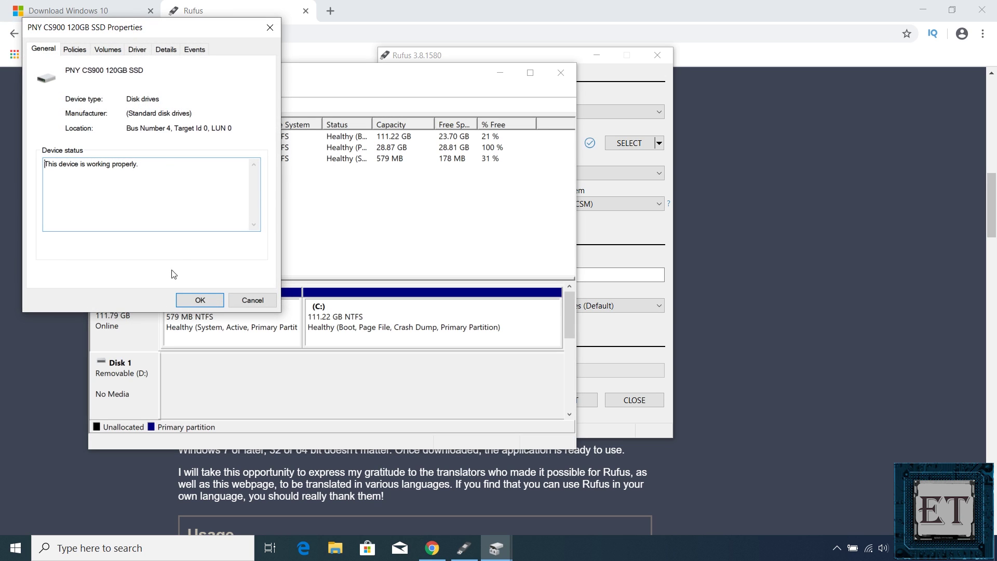
left_click(107, 48)
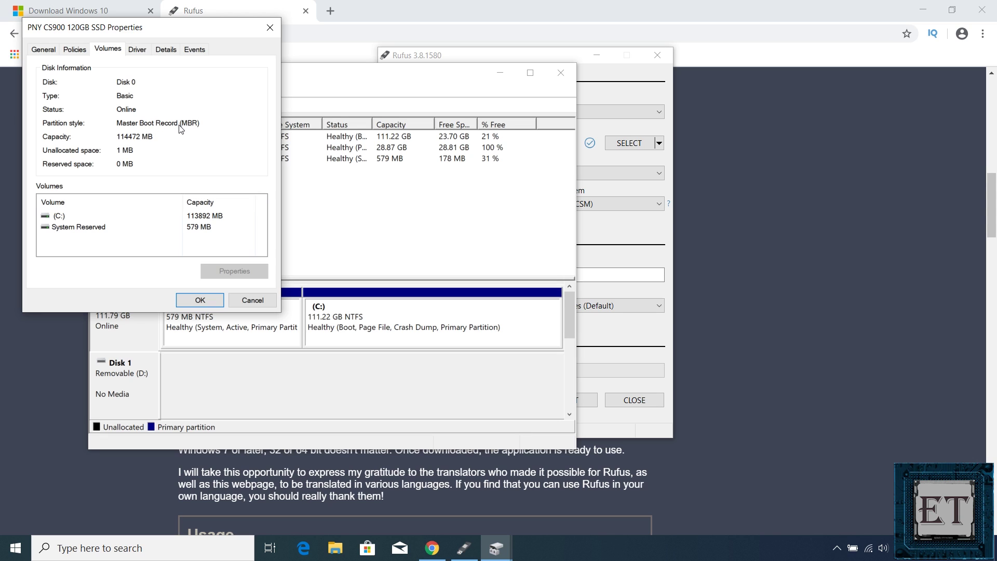
left_click(208, 299)
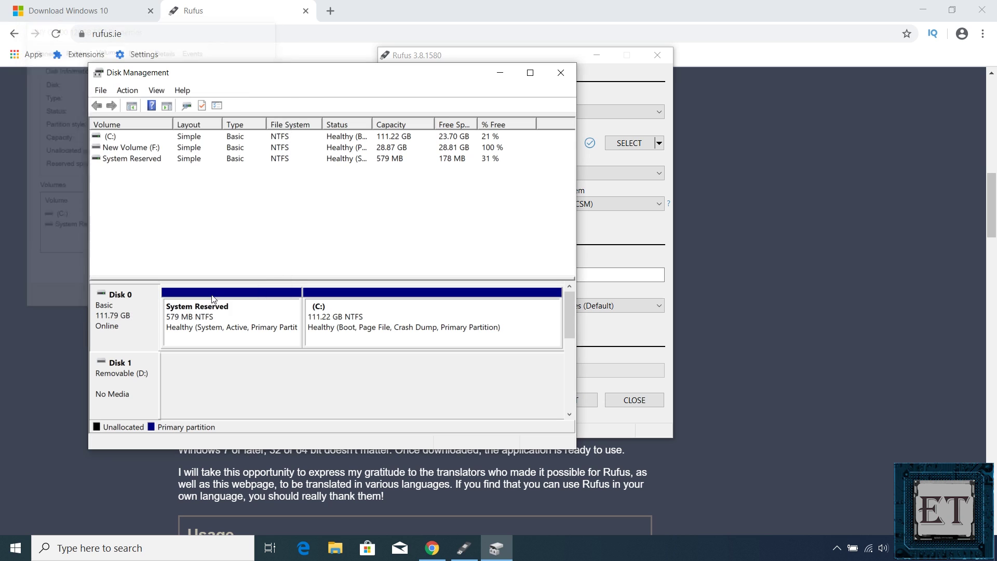
Switch Rufus's partition scheme to MBR, start writing, and accept the data-erase warning.
left_click(578, 59)
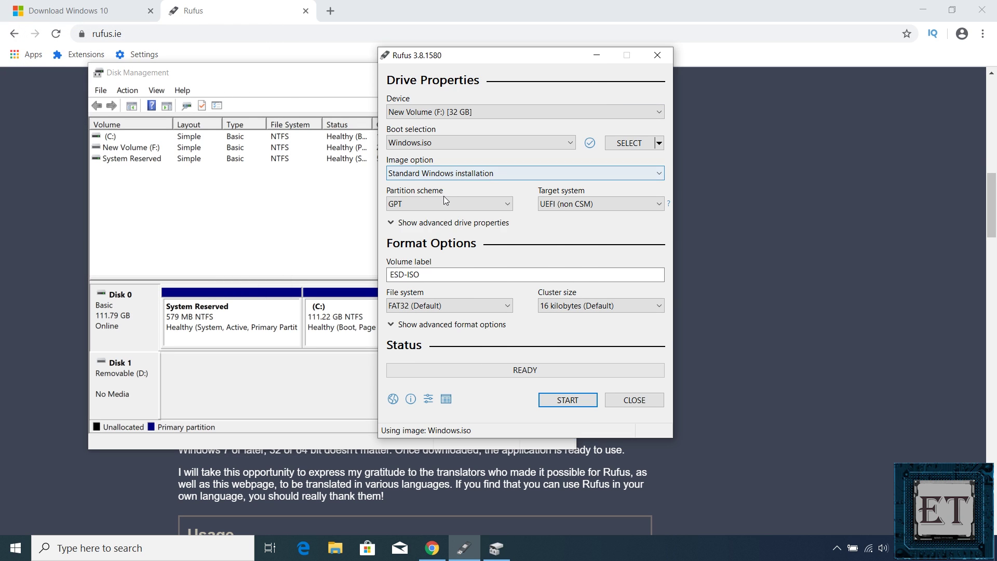
left_click(443, 200)
left_click(436, 218)
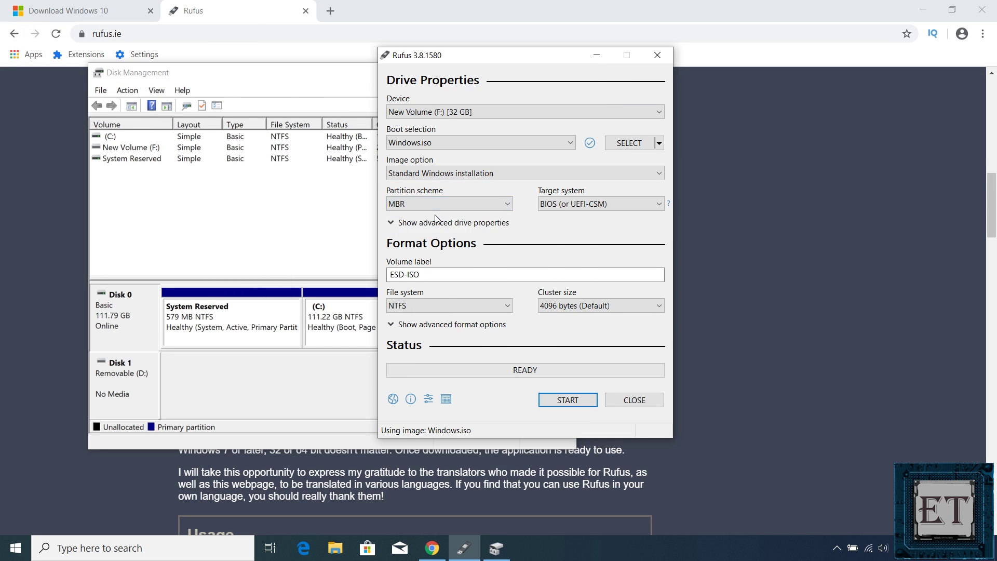
left_click(574, 399)
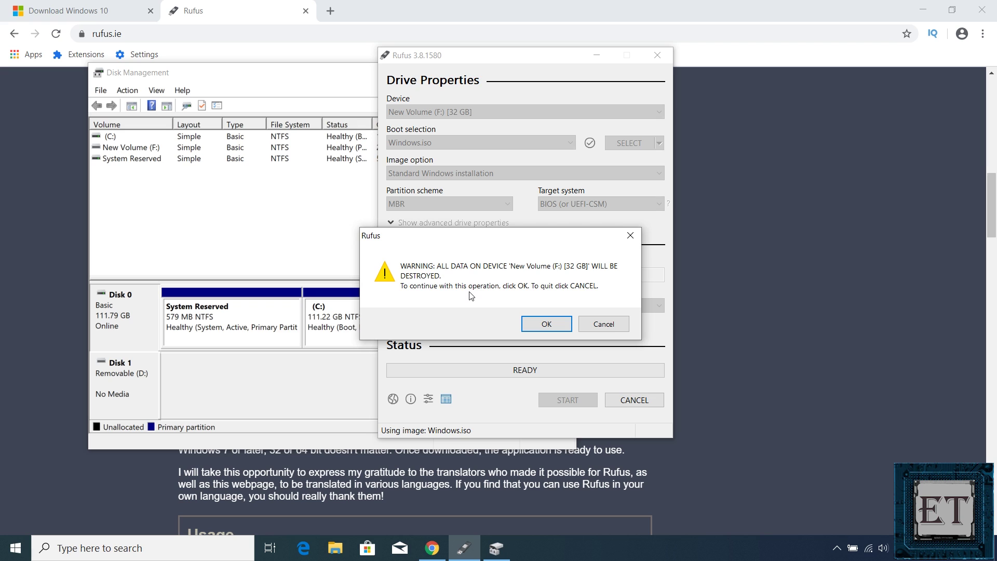
left_click(531, 327)
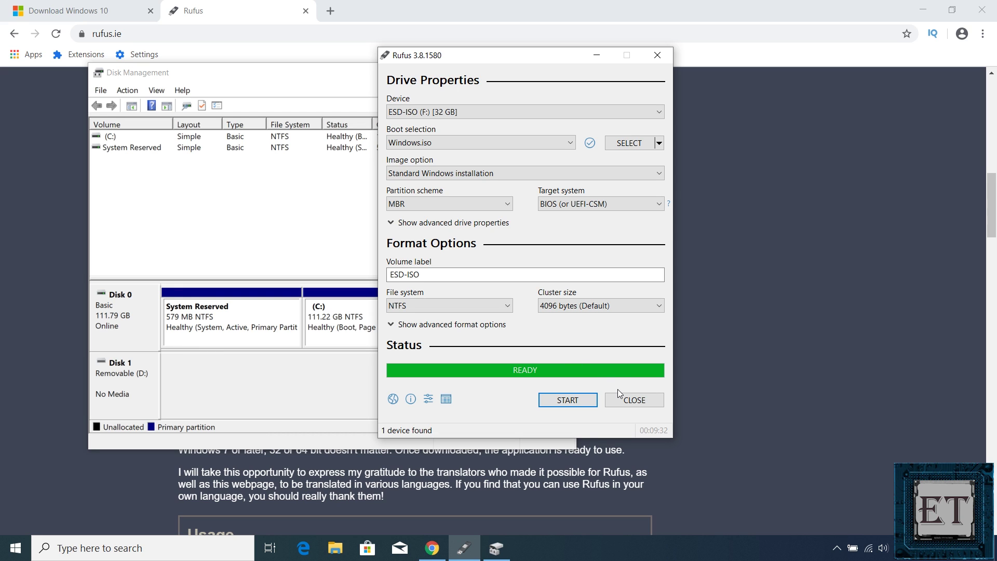
Close Rufus and Disk Management, then minimize Chrome.
left_click(628, 404)
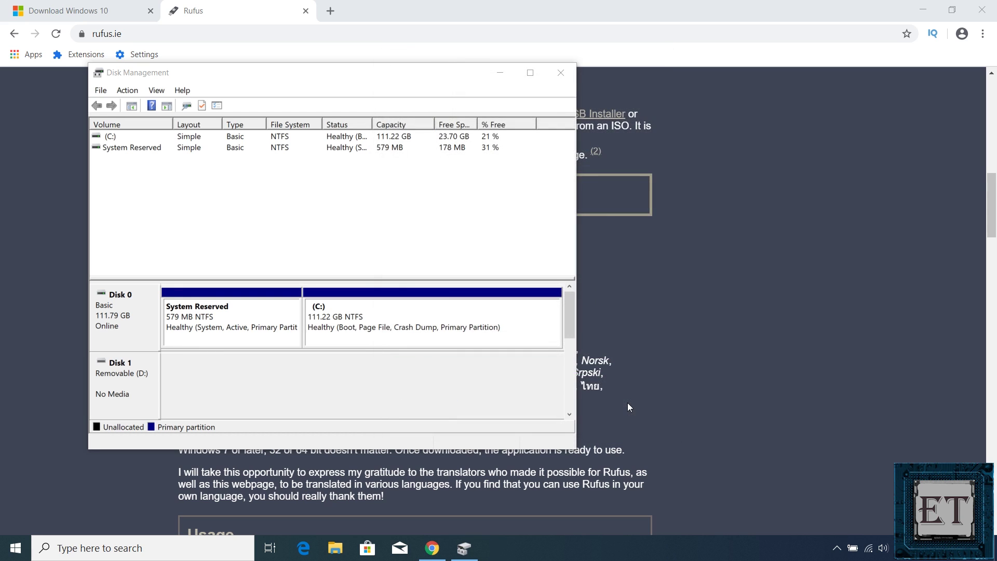
left_click(560, 75)
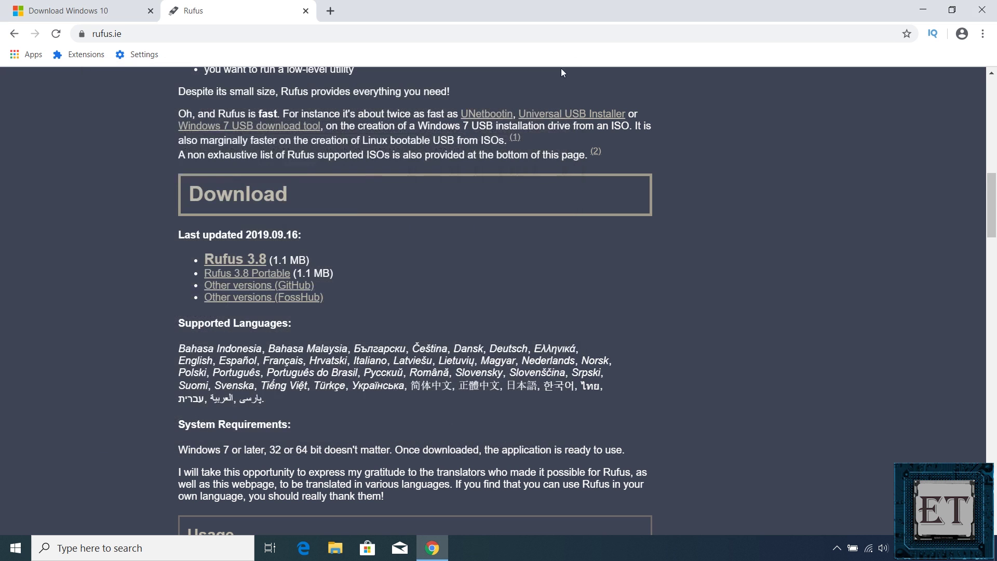
left_click(928, 7)
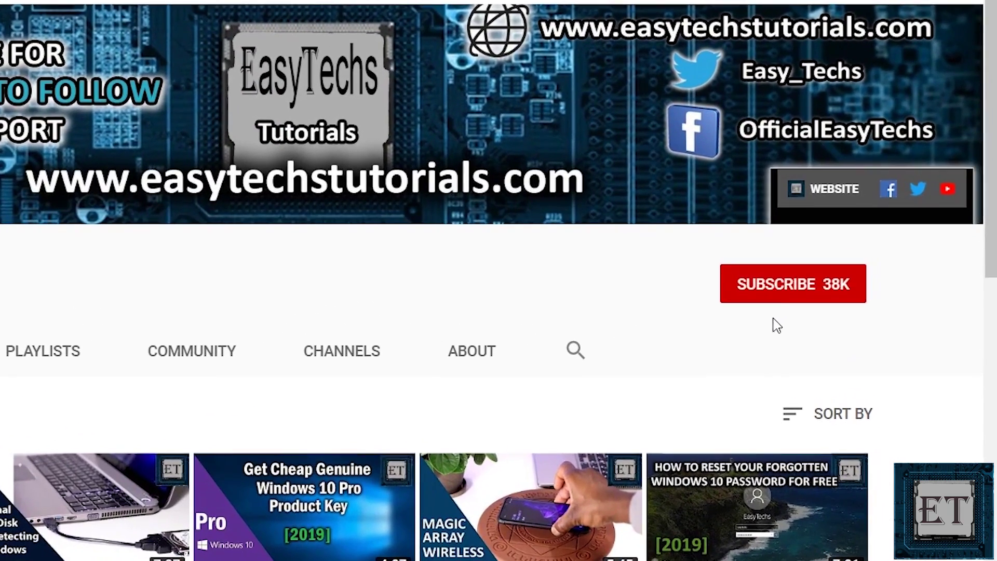
Subscribe to the EasyTechs Tutorials channel and turn on all notifications.
left_click(781, 299)
left_click(848, 288)
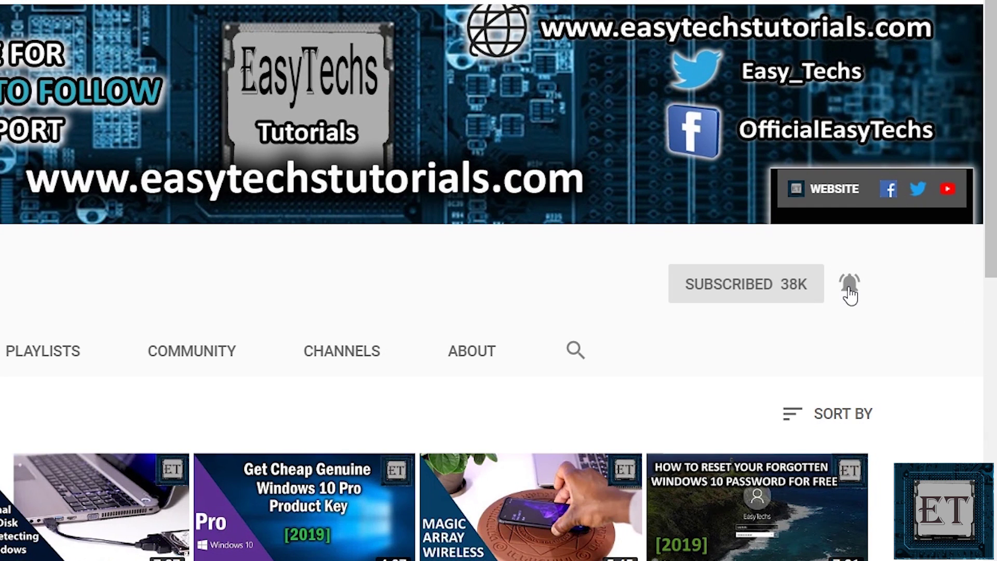